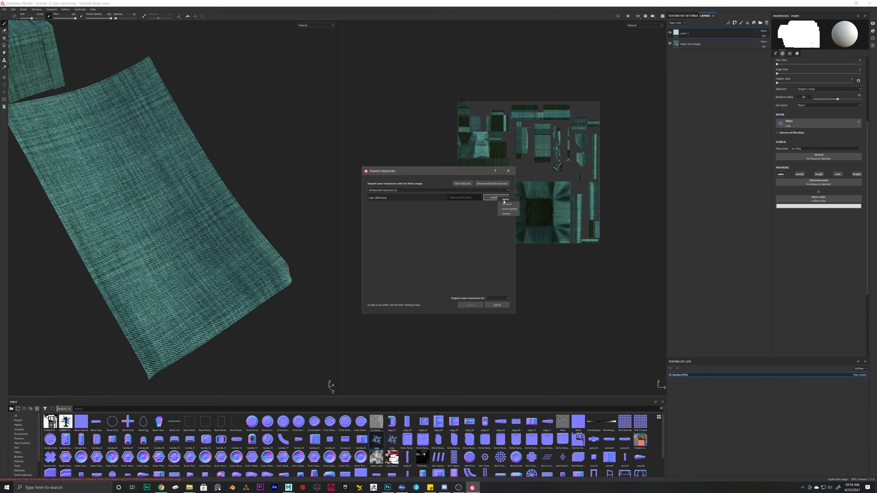
Step: Import the logo image as an alpha into the 'Untitled' project
{"action": "left_click", "coordinate": [506, 199]}
{"action": "left_click", "coordinate": [497, 298]}
{"action": "left_click", "coordinate": [498, 305]}
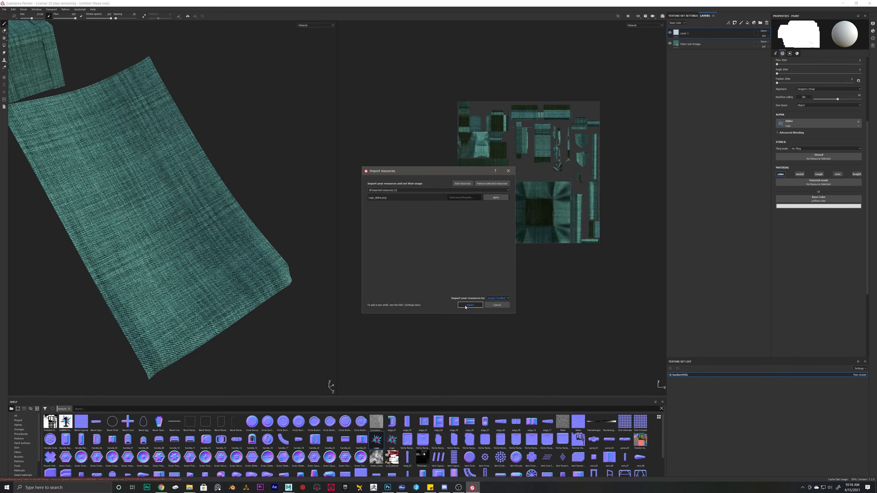
{"action": "left_click", "coordinate": [466, 306]}
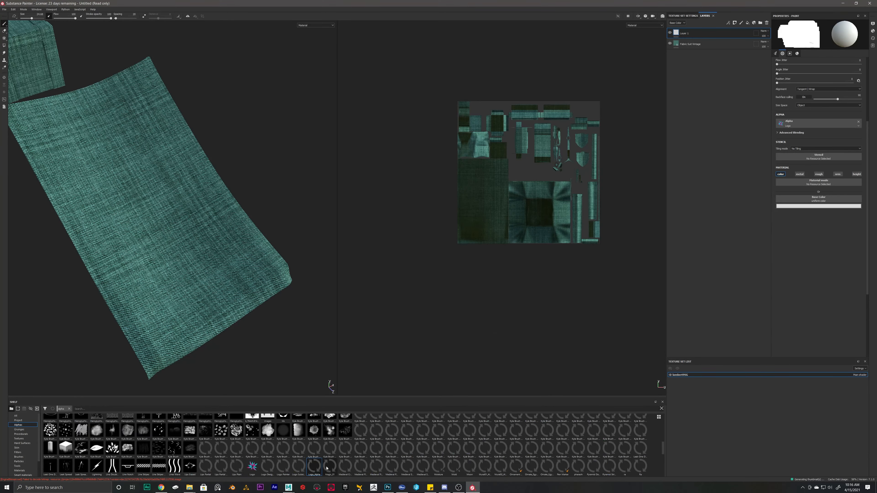
Step: Put the Logo alpha into the Base Color slot and stamp it onto the fabric
{"action": "left_click", "coordinate": [859, 121]}
{"action": "left_click_drag", "start_coordinate": [242, 169], "coordinate": [222, 174], "text": "alt"}
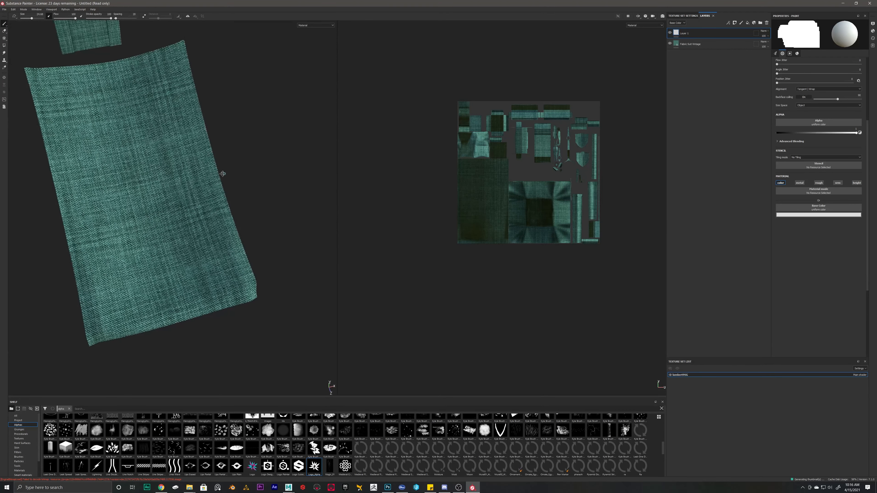
{"action": "middle_click_drag", "start_coordinate": [223, 173], "coordinate": [315, 129], "text": "alt"}
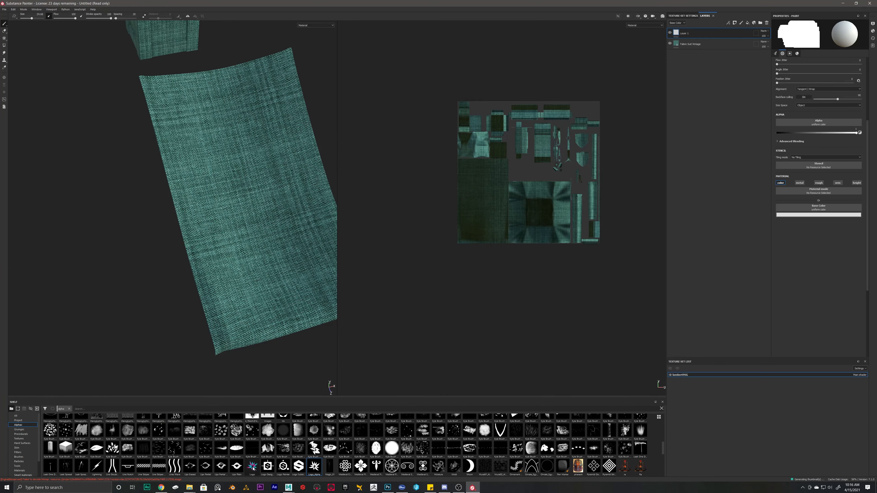
{"action": "left_click_drag", "start_coordinate": [255, 469], "coordinate": [287, 467]}
{"action": "left_click_drag", "start_coordinate": [817, 209], "coordinate": [817, 209]}
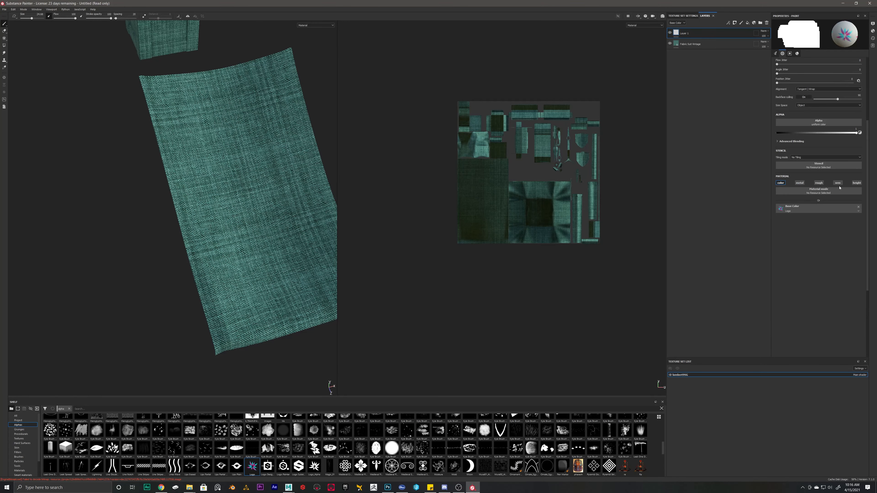
{"action": "left_click", "coordinate": [261, 188]}
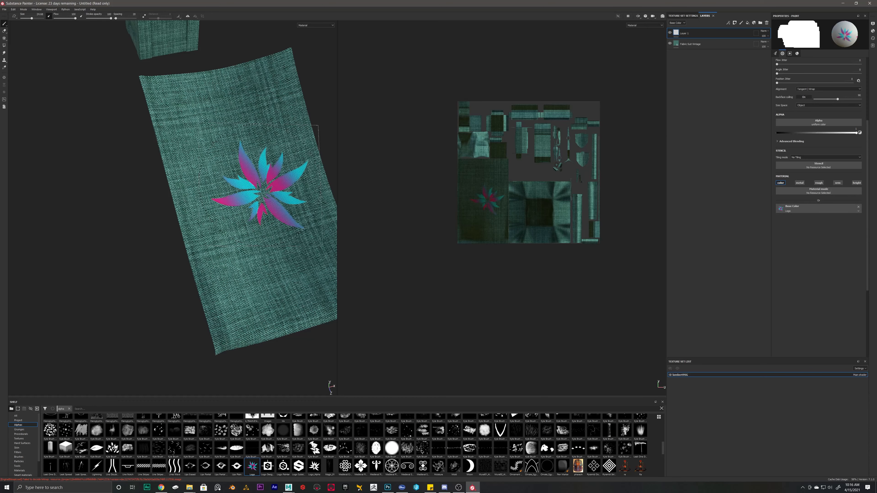
Step: Undo the logo stamp, then try a larger brush of about 40 and undo that too
{"action": "left_click_drag", "start_coordinate": [216, 199], "coordinate": [253, 192], "text": "alt"}
{"action": "middle_click_drag", "start_coordinate": [253, 192], "coordinate": [195, 243], "text": "alt"}
{"action": "right_click_drag", "start_coordinate": [195, 244], "coordinate": [182, 235], "text": "alt"}
{"action": "mouse_move", "coordinate": [182, 235]}
{"action": "left_mouse_down", "text": "alt"}
{"action": "mouse_move", "coordinate": [221, 190]}
{"action": "mouse_move", "coordinate": [204, 182]}
{"action": "mouse_move", "coordinate": [255, 249]}
{"action": "left_mouse_up", "text": "alt"}
{"action": "key", "text": "ctrl+z"}
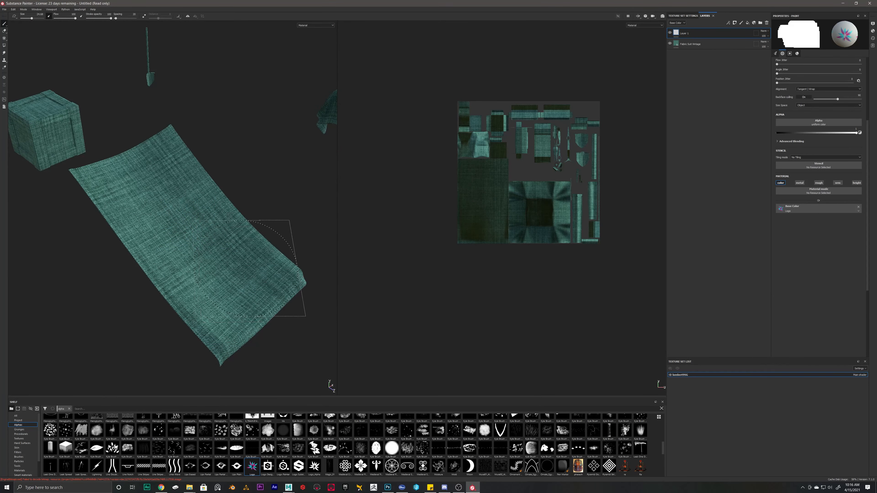
{"action": "key", "text": "bracketright"}
{"action": "key", "text": "bracketright"}
{"action": "key", "text": "bracketright"}
{"action": "key", "text": "bracketright"}
{"action": "key", "text": "bracketright"}
{"action": "left_click", "coordinate": [198, 230]}
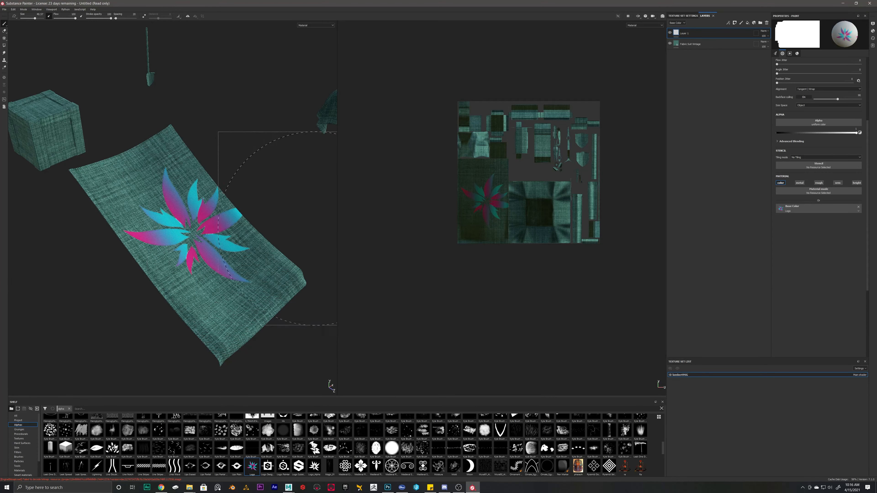
{"action": "left_click_drag", "start_coordinate": [315, 232], "coordinate": [241, 238], "text": "alt"}
{"action": "key", "text": "ctrl+z"}
{"action": "key", "text": "ctrl+y"}
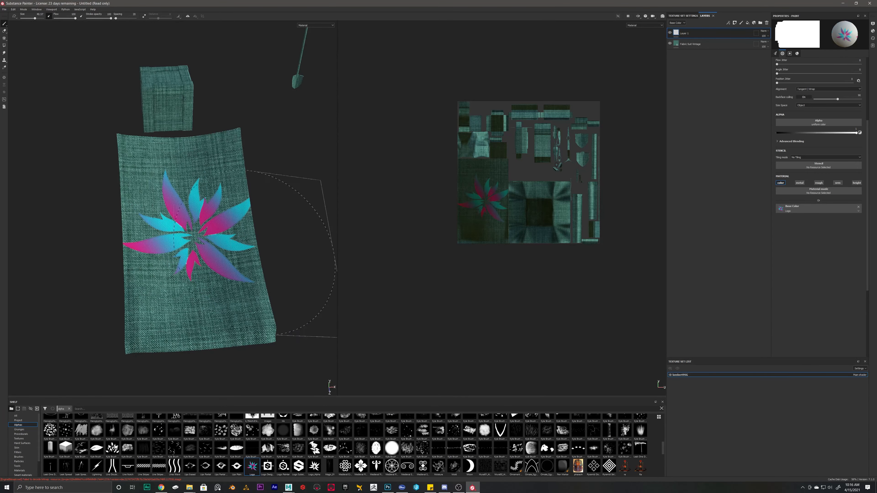
{"action": "key", "text": "ctrl+z"}
Step: Shrink the brush back to 28.82, stamp the logo in the UV view, then undo it
{"action": "scroll", "coordinate": [495, 212], "scroll_direction": "up", "scroll_amount": 5}
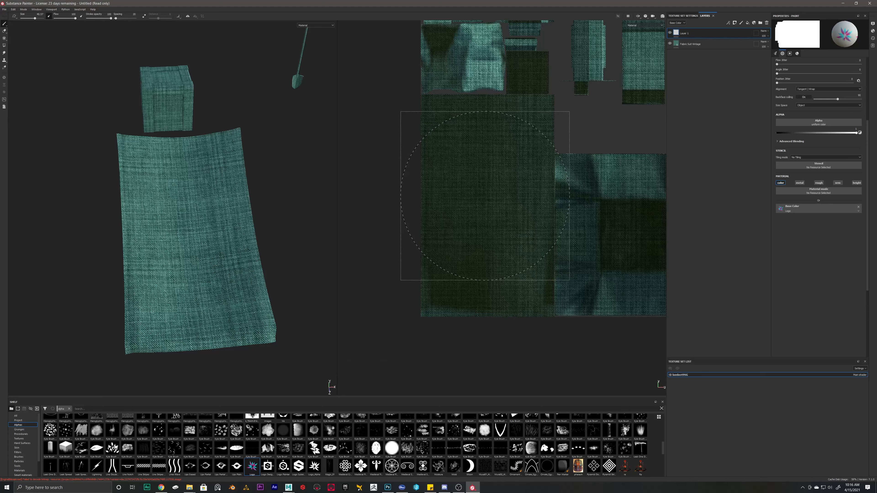
{"action": "key", "text": "bracketleft"}
{"action": "key", "text": "bracketleft"}
{"action": "key", "text": "bracketleft"}
{"action": "key", "text": "bracketleft"}
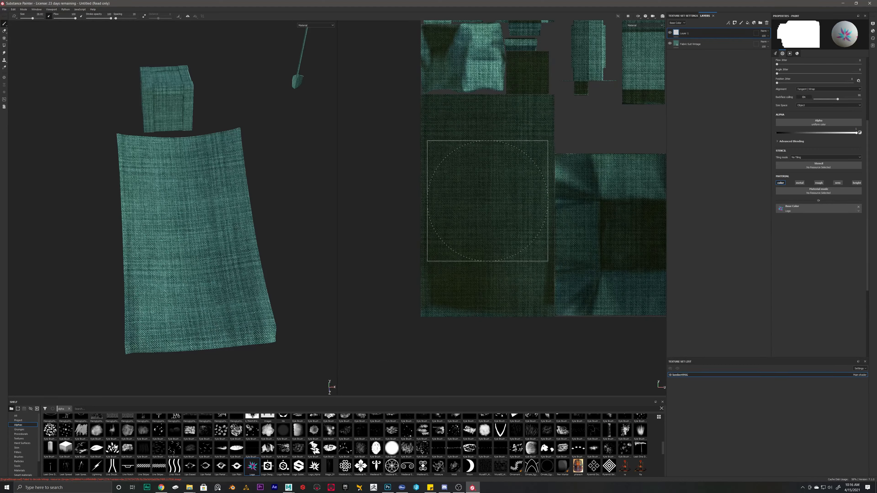
{"action": "left_click", "coordinate": [487, 201]}
{"action": "scroll", "coordinate": [221, 238], "scroll_direction": "down", "scroll_amount": 3}
{"action": "scroll", "coordinate": [214, 240], "scroll_direction": "up", "scroll_amount": 1}
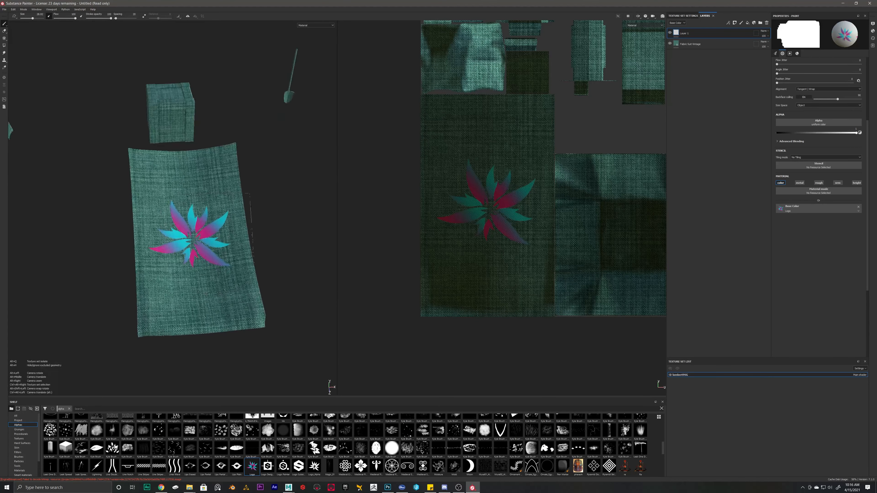
{"action": "left_click_drag", "start_coordinate": [214, 241], "coordinate": [262, 228], "text": "alt"}
{"action": "key", "text": "ctrl+z"}
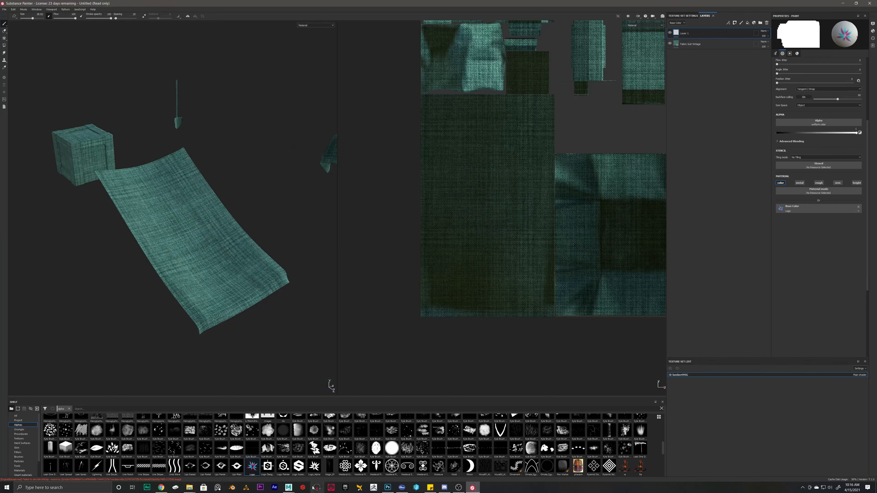
{"action": "mouse_move", "coordinate": [288, 487]}
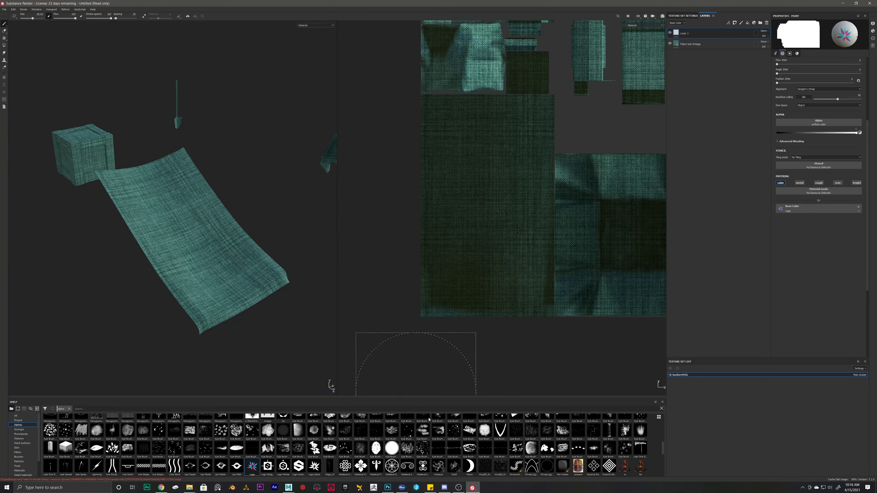
{"action": "scroll", "coordinate": [349, 446], "scroll_direction": "up", "scroll_amount": 5}
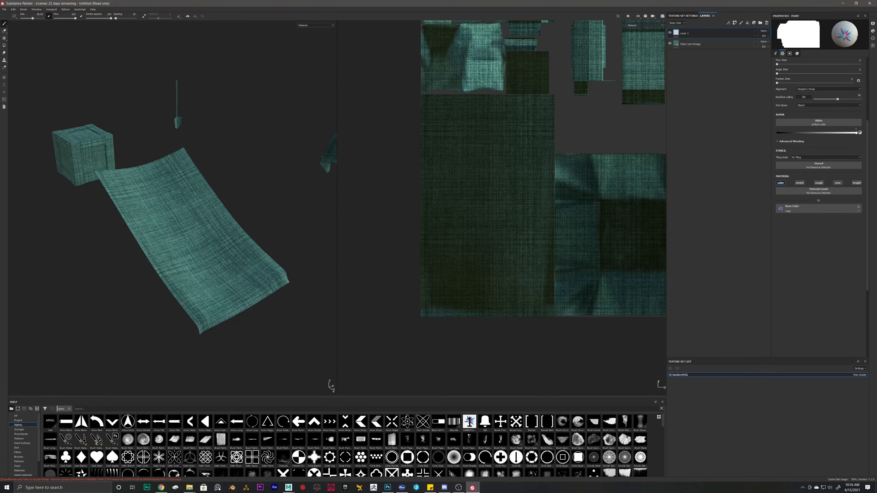
Step: Clear the Logo from Base Color and make Logo_Alpha the brush shape
{"action": "scroll", "coordinate": [345, 439], "scroll_direction": "down", "scroll_amount": 10}
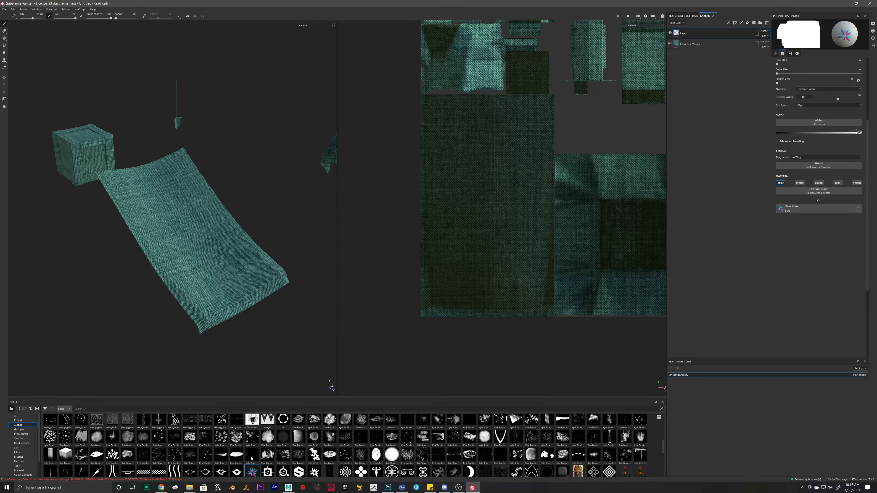
{"action": "scroll", "coordinate": [246, 459], "scroll_direction": "down", "scroll_amount": 3}
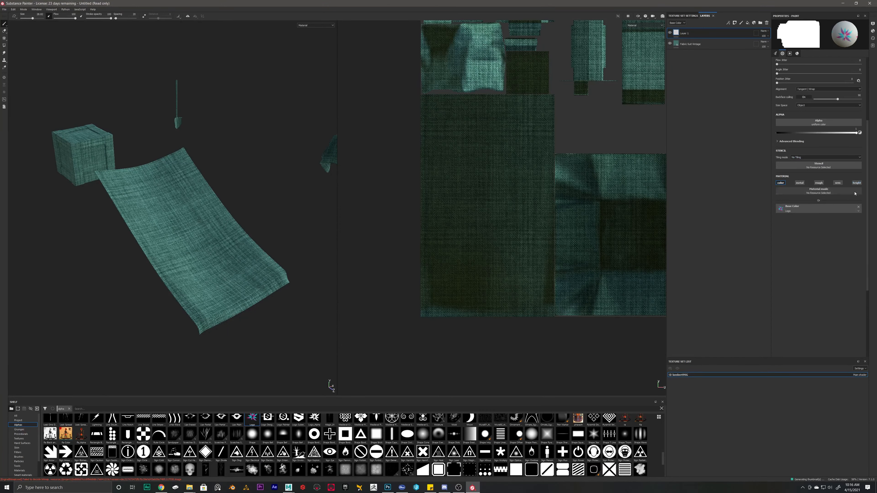
{"action": "left_click", "coordinate": [858, 207]}
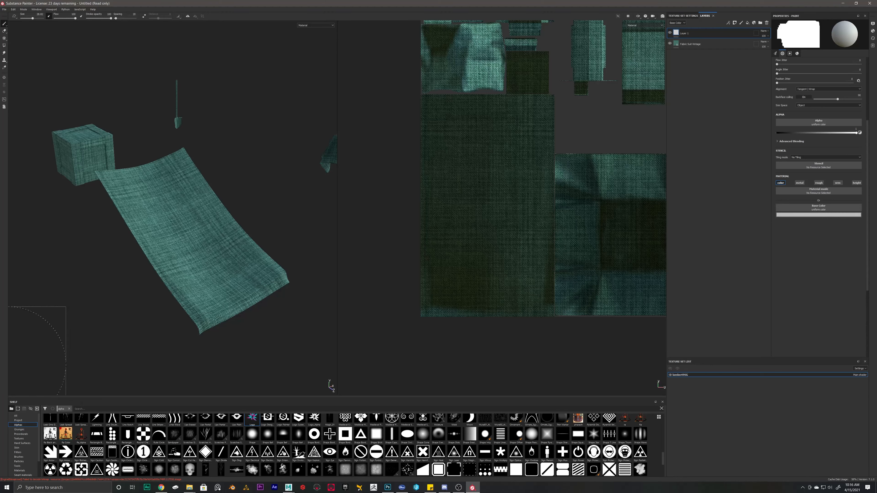
{"action": "left_click", "coordinate": [4, 24]}
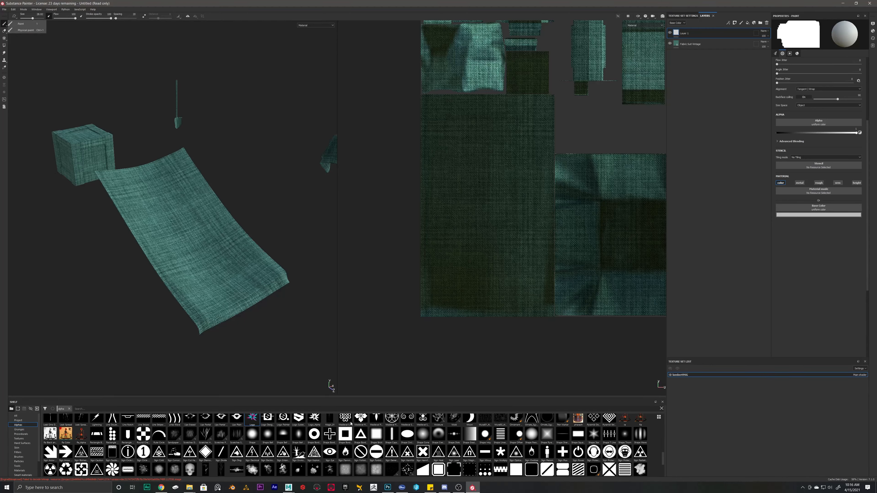
{"action": "left_click", "coordinate": [310, 418]}
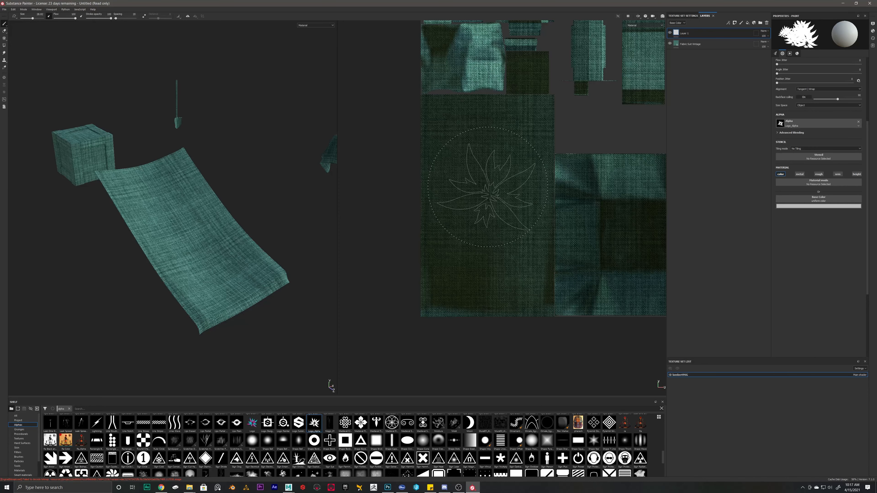
Step: Stamp the white flower logo at the cloth's centre, undoing and restamping until placed
{"action": "left_click", "coordinate": [485, 187]}
{"action": "key", "text": "ctrl+z"}
{"action": "left_click", "coordinate": [185, 228]}
{"action": "key", "text": "ctrl+z"}
{"action": "left_click", "coordinate": [194, 237]}
{"action": "key", "text": "ctrl+z"}
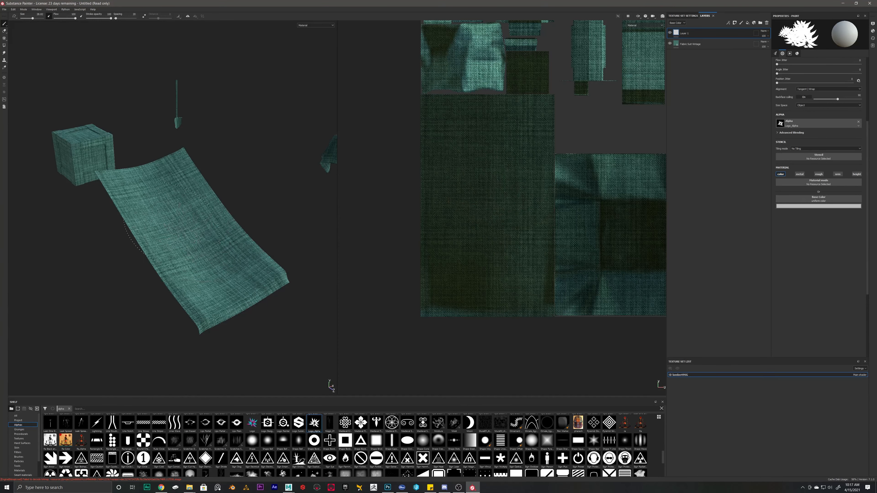
{"action": "left_click", "coordinate": [176, 225]}
{"action": "key", "text": "ctrl+z"}
{"action": "left_click", "coordinate": [483, 193]}
{"action": "mouse_move", "coordinate": [484, 194]}
{"action": "left_mouse_down", "text": "alt"}
{"action": "mouse_move", "coordinate": [531, 197]}
{"action": "mouse_move", "coordinate": [485, 195]}
{"action": "left_mouse_up", "text": "alt"}
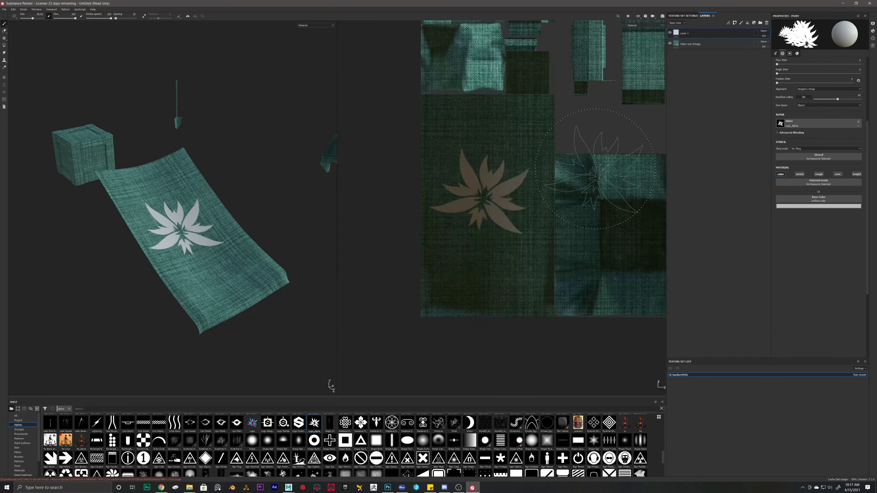
{"action": "middle_click_drag", "start_coordinate": [485, 195], "coordinate": [446, 236], "text": "alt"}
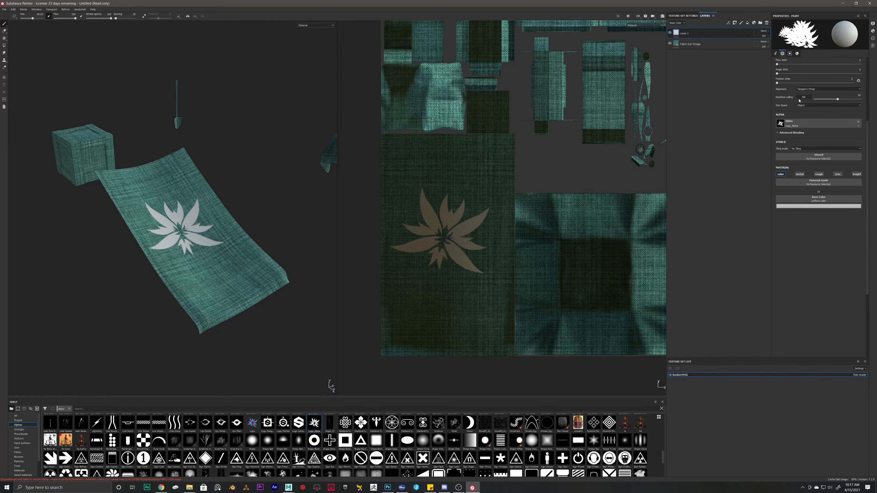
{"action": "scroll", "coordinate": [799, 100], "scroll_direction": "up", "scroll_amount": 5}
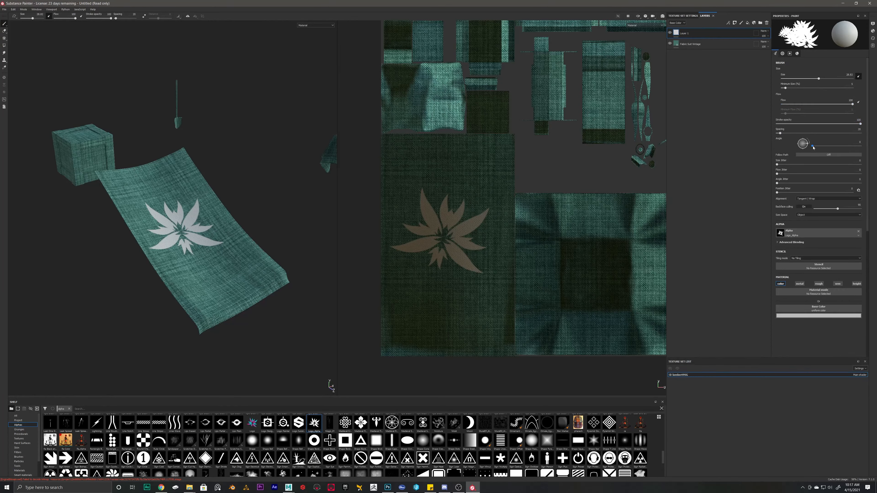
Step: Rotate the brush angle to 56 and test a leaf-logo stroke, then undo it
{"action": "mouse_move", "coordinate": [807, 145]}
{"action": "left_mouse_down"}
{"action": "mouse_move", "coordinate": [812, 132]}
{"action": "mouse_move", "coordinate": [808, 149]}
{"action": "left_mouse_up"}
{"action": "key", "text": "ctrl+z"}
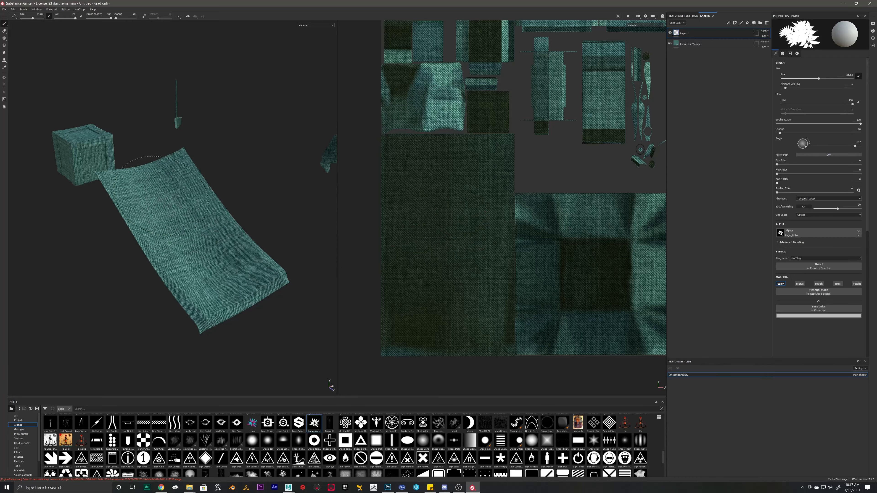
{"action": "mouse_move", "coordinate": [161, 196]}
{"action": "left_mouse_down"}
{"action": "mouse_move", "coordinate": [232, 297]}
{"action": "mouse_move", "coordinate": [162, 196]}
{"action": "mouse_move", "coordinate": [224, 280]}
{"action": "left_mouse_up"}
{"action": "key", "text": "ctrl+z"}
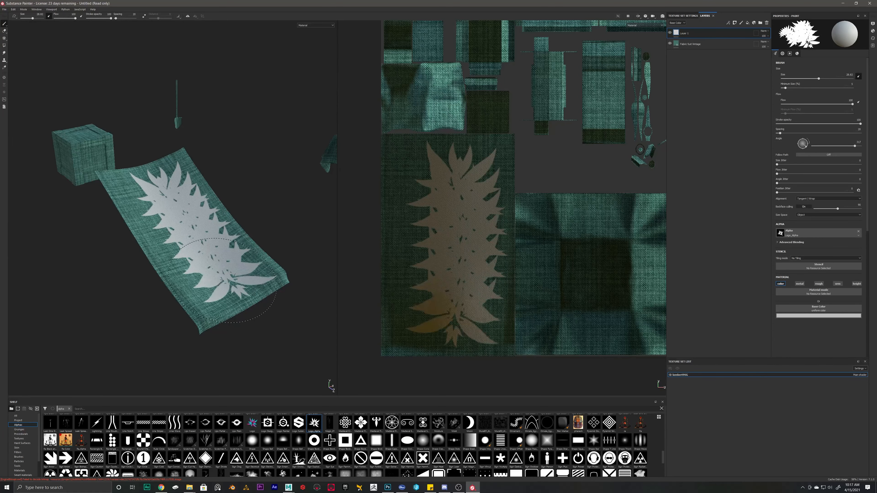
{"action": "key", "text": "ctrl+z"}
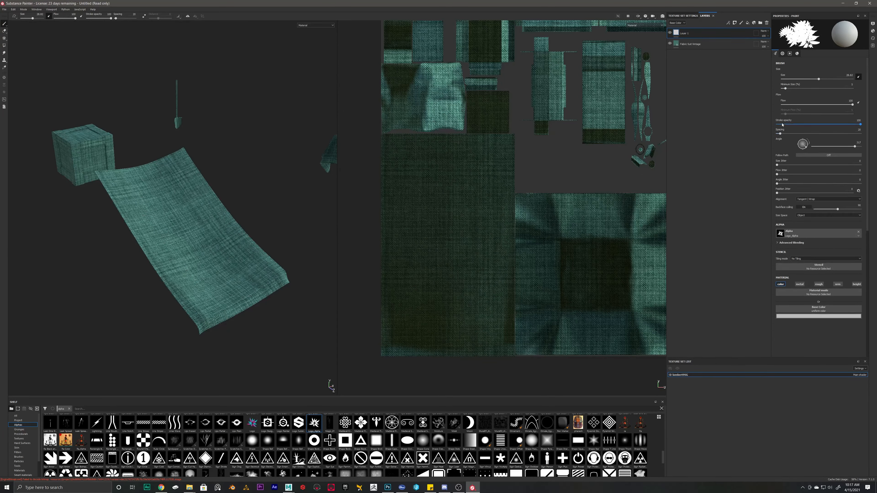
Step: Adjust Spacing, add Size and Angle Jitter, and test leaf strokes, undoing each
{"action": "left_click_drag", "start_coordinate": [782, 134], "coordinate": [806, 134]}
{"action": "left_click_drag", "start_coordinate": [777, 167], "coordinate": [848, 167]}
{"action": "mouse_move", "coordinate": [160, 190]}
{"action": "left_mouse_down"}
{"action": "mouse_move", "coordinate": [230, 297]}
{"action": "mouse_move", "coordinate": [277, 233]}
{"action": "mouse_move", "coordinate": [192, 207]}
{"action": "left_mouse_up"}
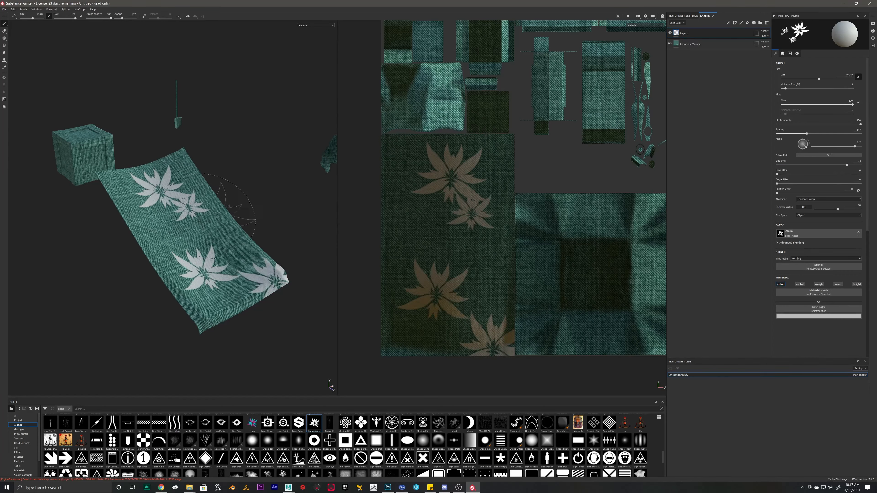
{"action": "key", "text": "ctrl+z"}
{"action": "left_click_drag", "start_coordinate": [807, 134], "coordinate": [789, 134]}
{"action": "left_click_drag", "start_coordinate": [777, 183], "coordinate": [805, 184]}
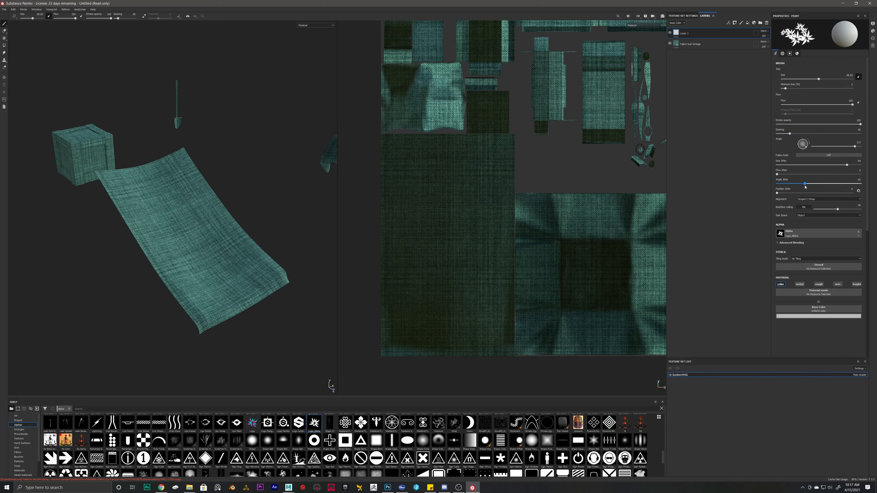
{"action": "mouse_move", "coordinate": [157, 191]}
{"action": "left_mouse_down"}
{"action": "mouse_move", "coordinate": [197, 245]}
{"action": "mouse_move", "coordinate": [242, 279]}
{"action": "left_mouse_up"}
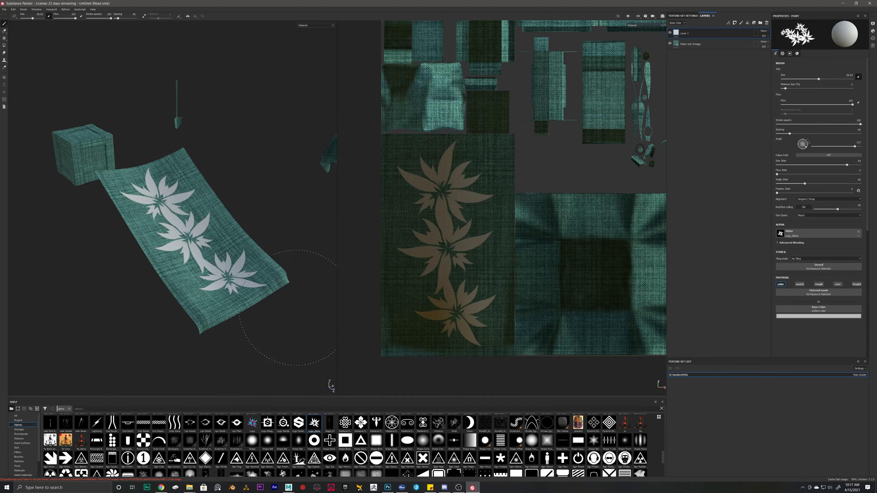
{"action": "key", "text": "ctrl+z"}
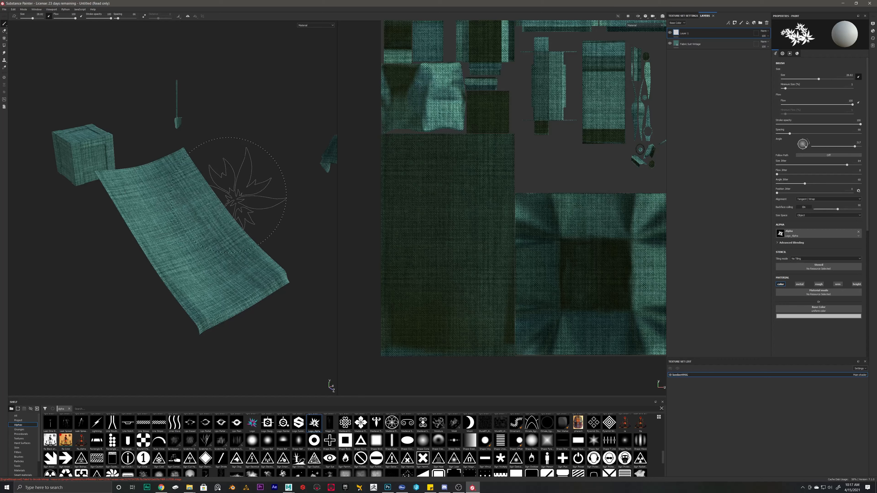
Step: Pack the stamps densely, remove size jitter, and stamp one flower at the cloth's middle
{"action": "left_click_drag", "start_coordinate": [254, 166], "coordinate": [247, 201], "text": "alt"}
{"action": "left_click_drag", "start_coordinate": [789, 134], "coordinate": [769, 142]}
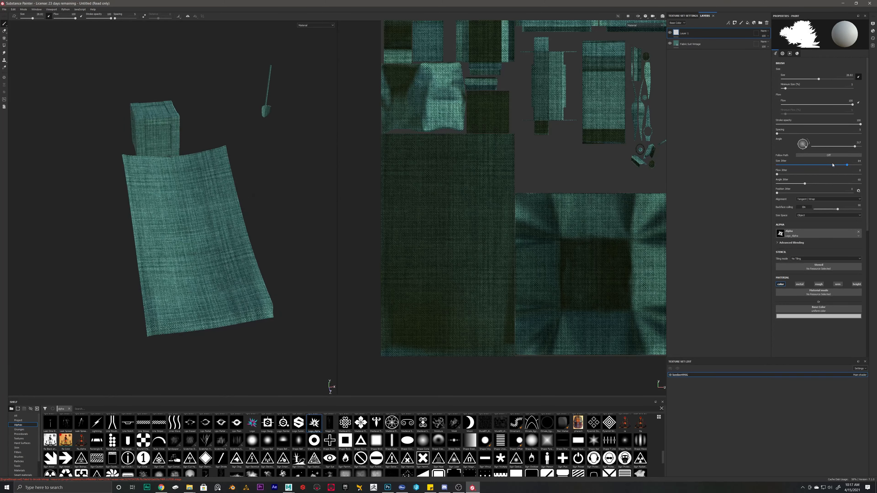
{"action": "mouse_move", "coordinate": [833, 165]}
{"action": "left_mouse_down"}
{"action": "mouse_move", "coordinate": [755, 171]}
{"action": "mouse_move", "coordinate": [756, 185]}
{"action": "left_mouse_up"}
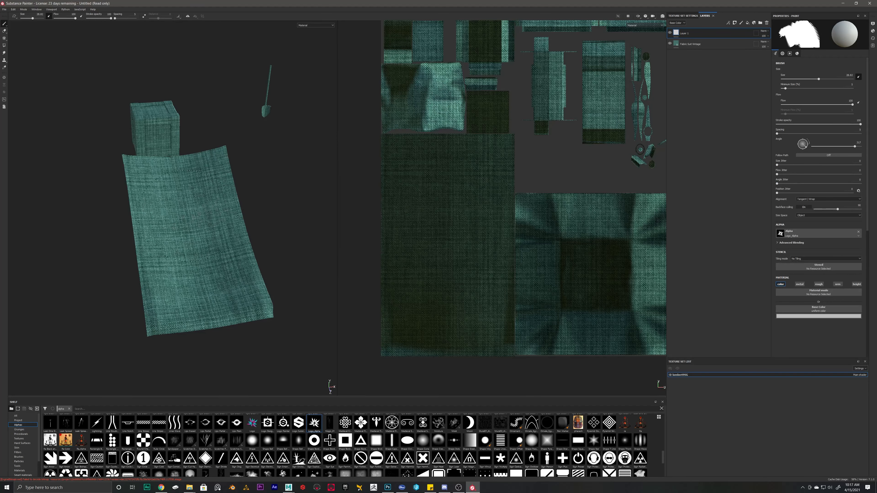
{"action": "left_click", "coordinate": [184, 232]}
{"action": "key", "text": "ctrl+z"}
{"action": "left_click", "coordinate": [201, 239]}
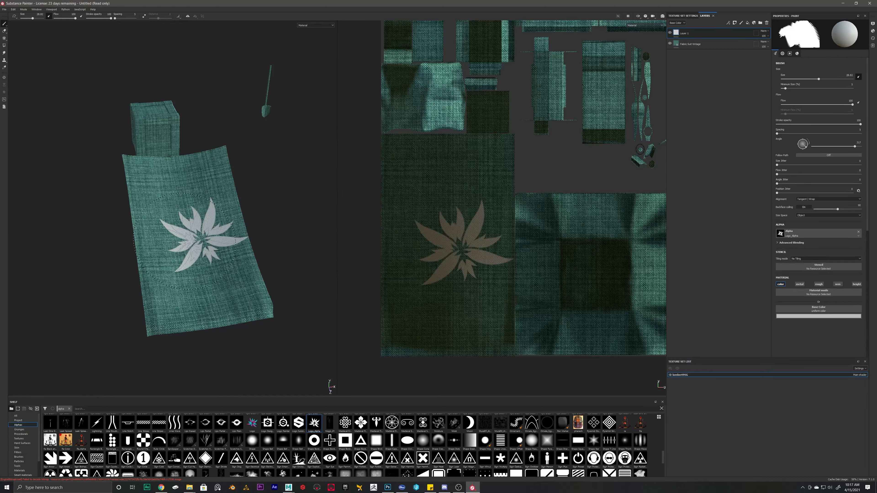
{"action": "key", "text": "ctrl+z"}
{"action": "left_click", "coordinate": [196, 230]}
{"action": "right_click_drag", "start_coordinate": [188, 233], "coordinate": [76, 214], "text": "alt"}
{"action": "left_click_drag", "start_coordinate": [76, 215], "coordinate": [183, 256], "text": "alt"}
{"action": "right_click_drag", "start_coordinate": [187, 255], "coordinate": [228, 238], "text": "alt"}
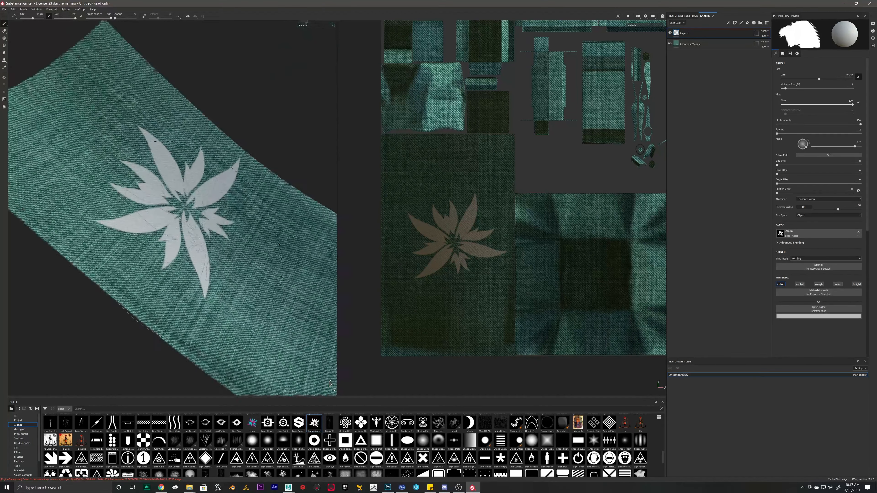
{"action": "left_click_drag", "start_coordinate": [228, 239], "coordinate": [194, 211], "text": "alt"}
{"action": "right_click_drag", "start_coordinate": [193, 211], "coordinate": [201, 250], "text": "alt"}
{"action": "left_click_drag", "start_coordinate": [201, 249], "coordinate": [171, 263], "text": "alt"}
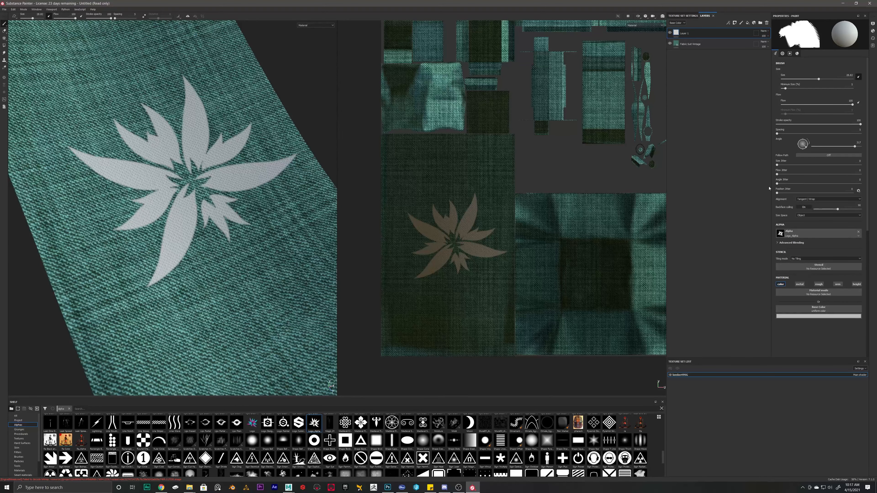
Step: Give Layer 1 a black mask, then add a generator to that mask
{"action": "right_click", "coordinate": [673, 31]}
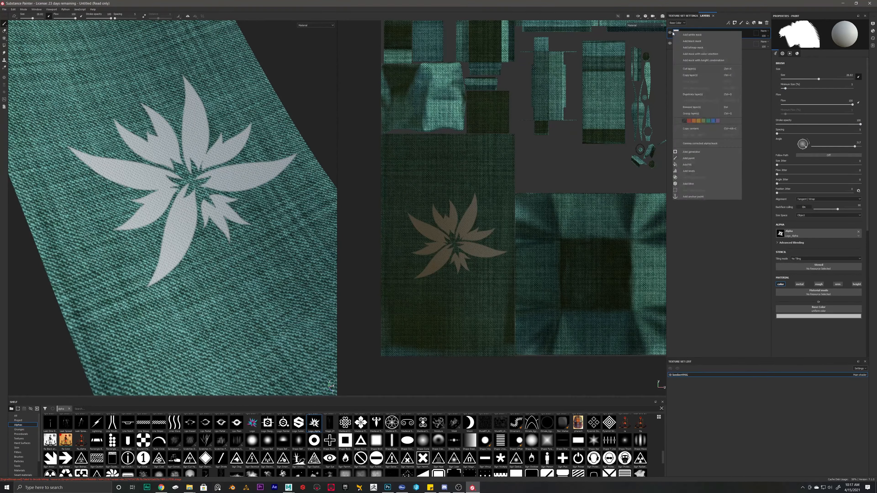
{"action": "left_click", "coordinate": [721, 242]}
{"action": "right_click", "coordinate": [676, 34]}
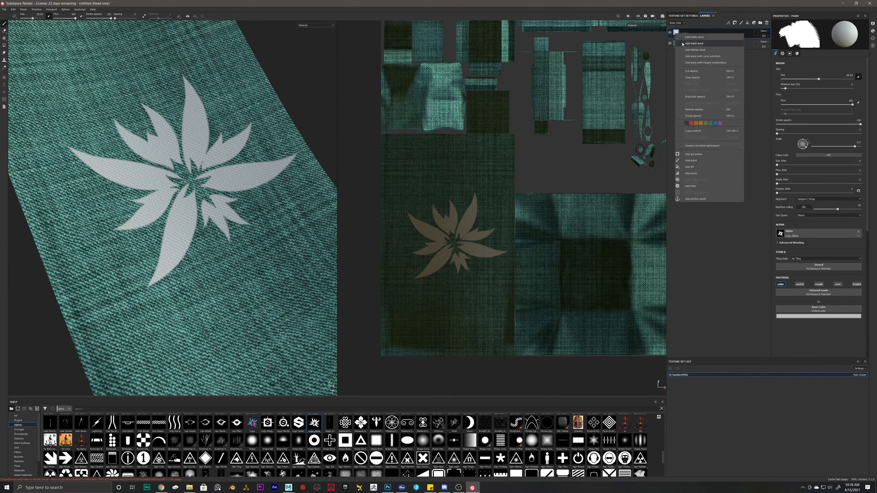
{"action": "left_click", "coordinate": [689, 44]}
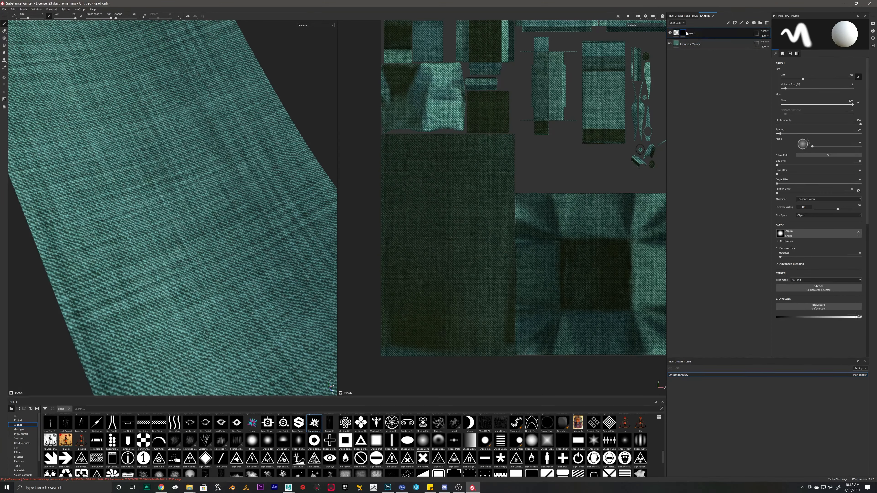
{"action": "right_click", "coordinate": [684, 35]}
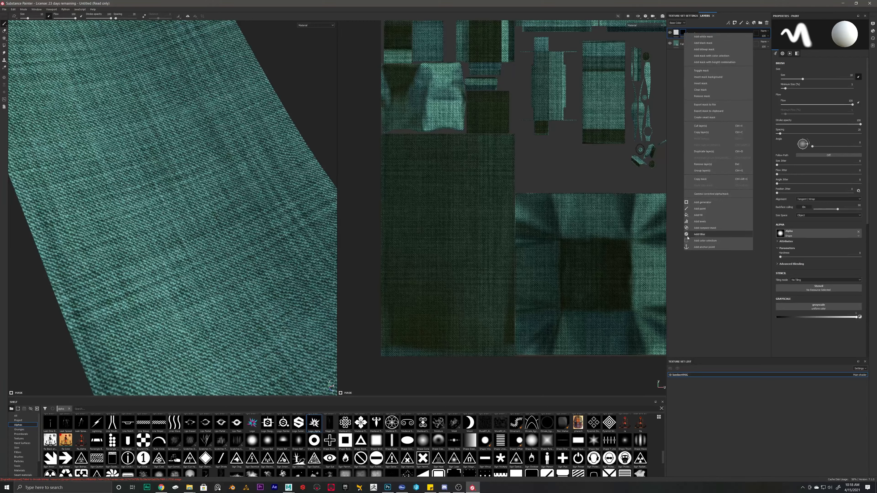
{"action": "left_click", "coordinate": [703, 202]}
{"action": "left_click", "coordinate": [811, 32]}
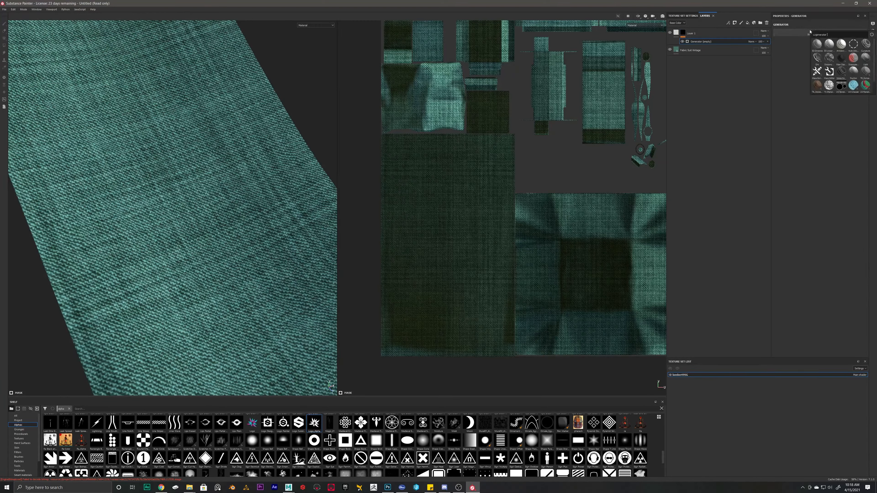
Step: Apply the Dirt generator, raise Dirt Level to 0.85 and lower Grunge Amount to 0.27
{"action": "left_click", "coordinate": [817, 59]}
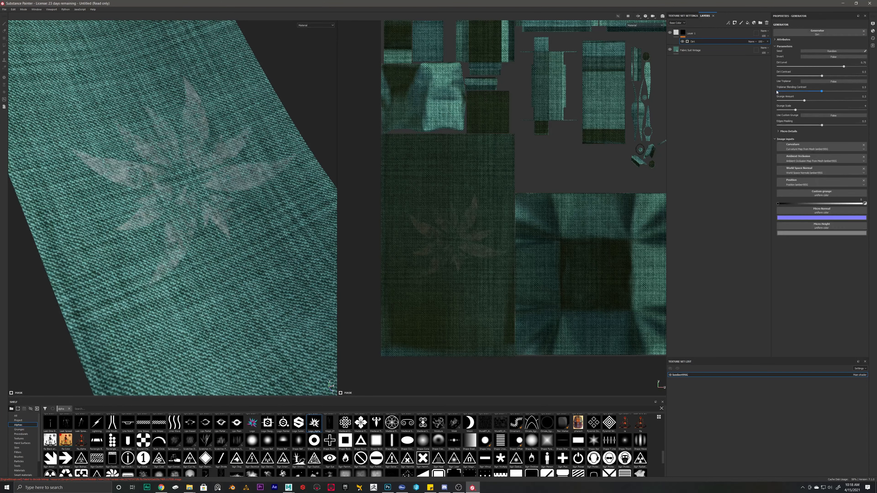
{"action": "left_click_drag", "start_coordinate": [181, 164], "coordinate": [225, 168], "text": "alt"}
{"action": "scroll", "coordinate": [225, 168], "scroll_direction": "down", "scroll_amount": 3}
{"action": "scroll", "coordinate": [224, 168], "scroll_direction": "up", "scroll_amount": 1}
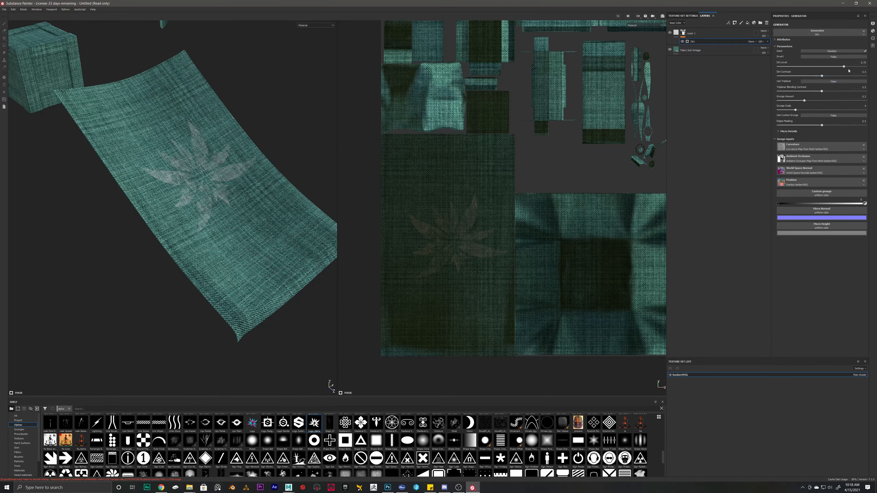
{"action": "mouse_move", "coordinate": [844, 67]}
{"action": "left_mouse_down"}
{"action": "mouse_move", "coordinate": [827, 68]}
{"action": "mouse_move", "coordinate": [854, 76]}
{"action": "left_mouse_up"}
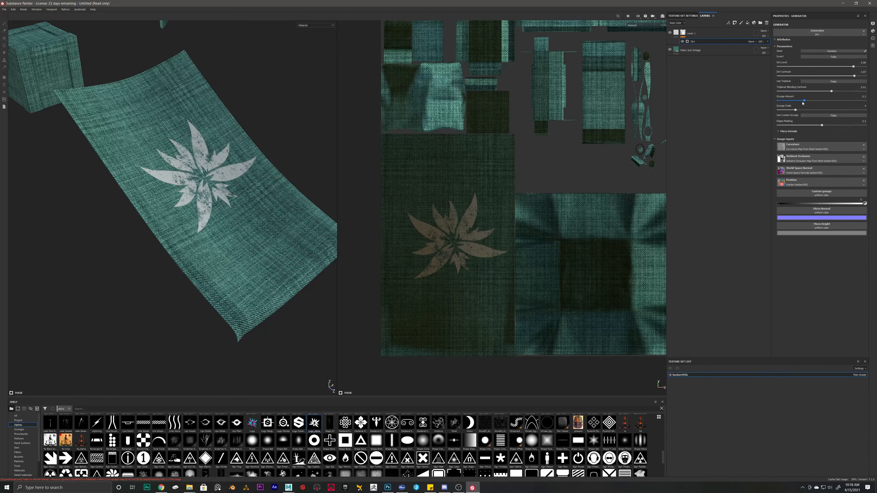
{"action": "left_click_drag", "start_coordinate": [805, 102], "coordinate": [832, 111]}
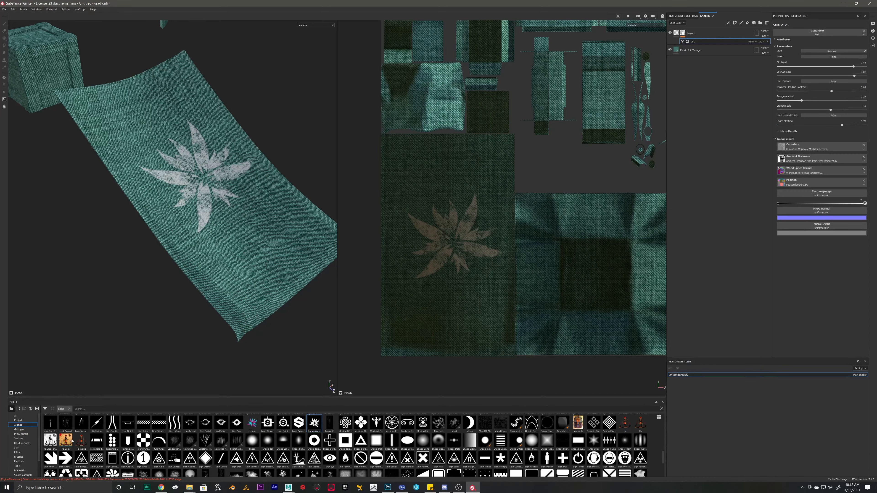
Step: Add a paint effect to Layer 1's mask using a Smudge Cloud brush painting black
{"action": "right_click", "coordinate": [695, 43]}
{"action": "left_click", "coordinate": [686, 34]}
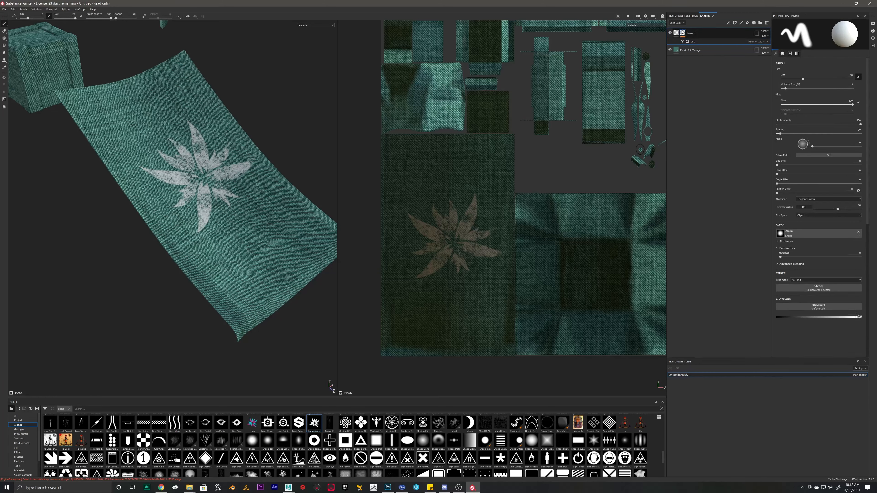
{"action": "right_click", "coordinate": [683, 33]}
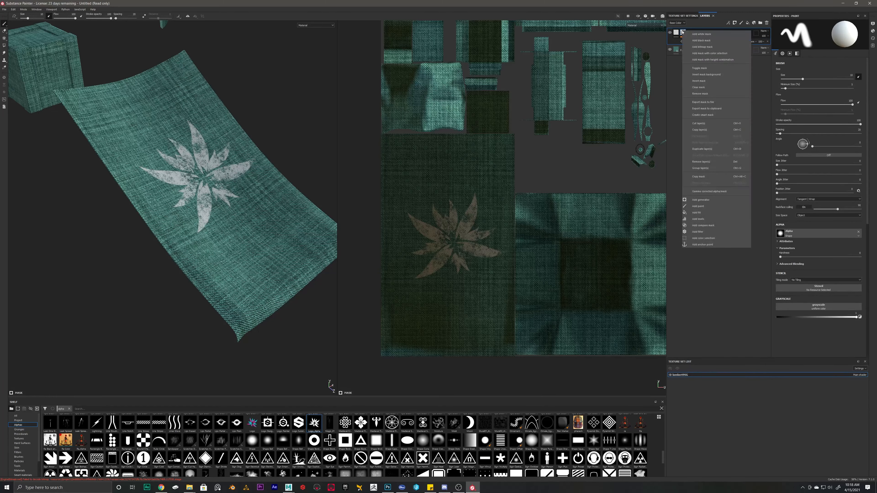
{"action": "left_click", "coordinate": [701, 206]}
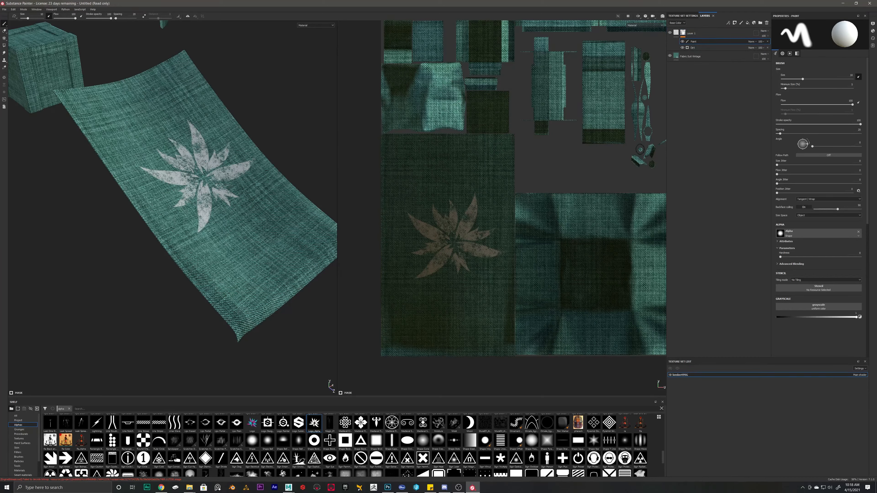
{"action": "scroll", "coordinate": [256, 447], "scroll_direction": "down", "scroll_amount": 1}
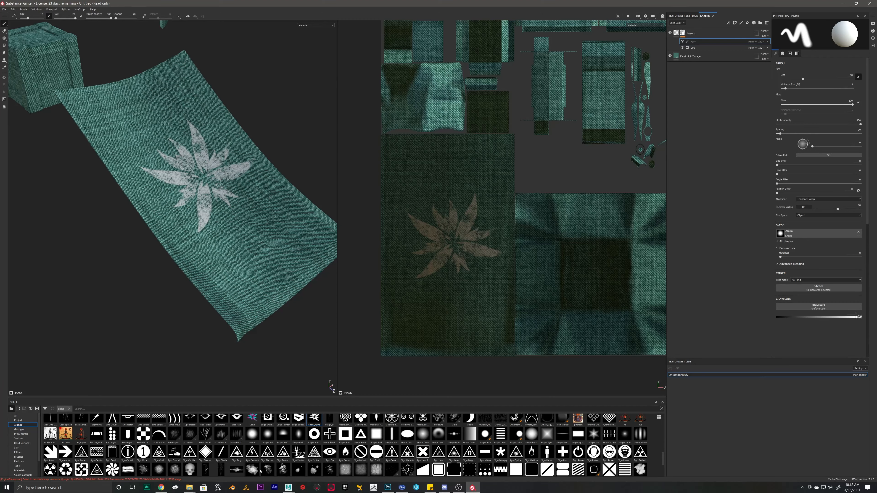
{"action": "left_click", "coordinate": [252, 470]}
{"action": "scroll", "coordinate": [253, 463], "scroll_direction": "down", "scroll_amount": 3}
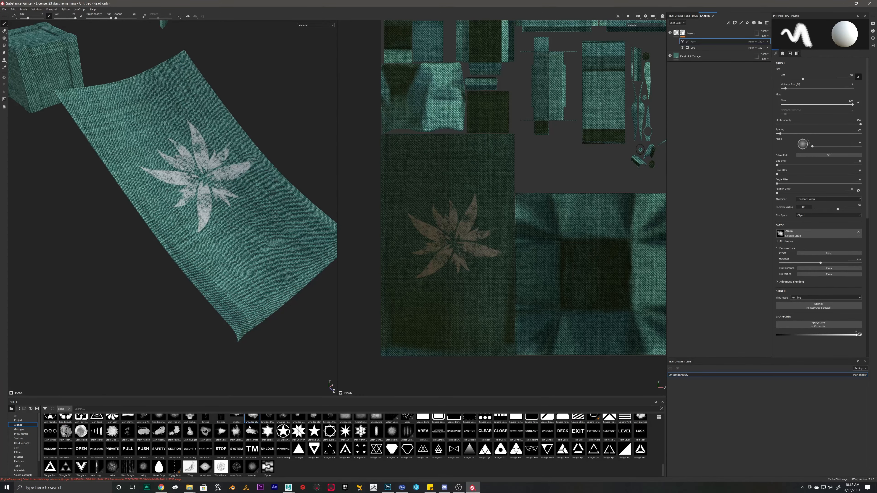
{"action": "scroll", "coordinate": [200, 219], "scroll_direction": "up", "scroll_amount": 5}
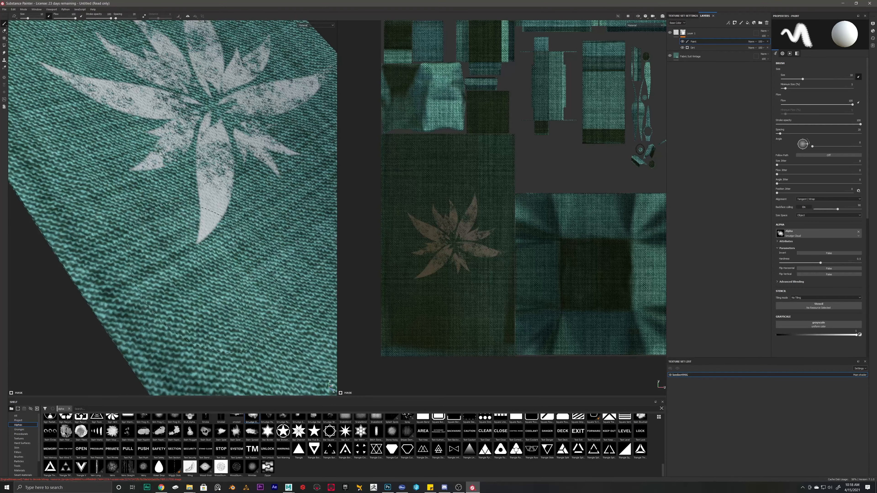
{"action": "left_click", "coordinate": [215, 247]}
{"action": "scroll", "coordinate": [816, 246], "scroll_direction": "down", "scroll_amount": 3}
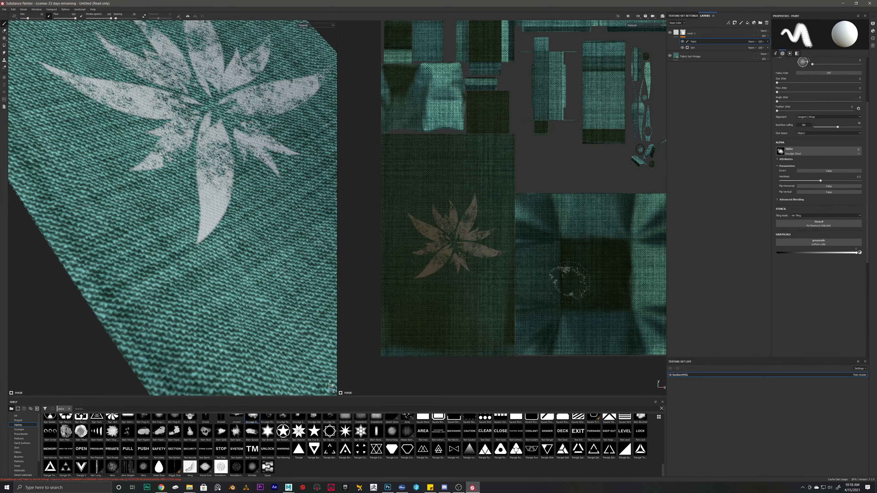
{"action": "left_click_drag", "start_coordinate": [858, 252], "coordinate": [777, 253]}
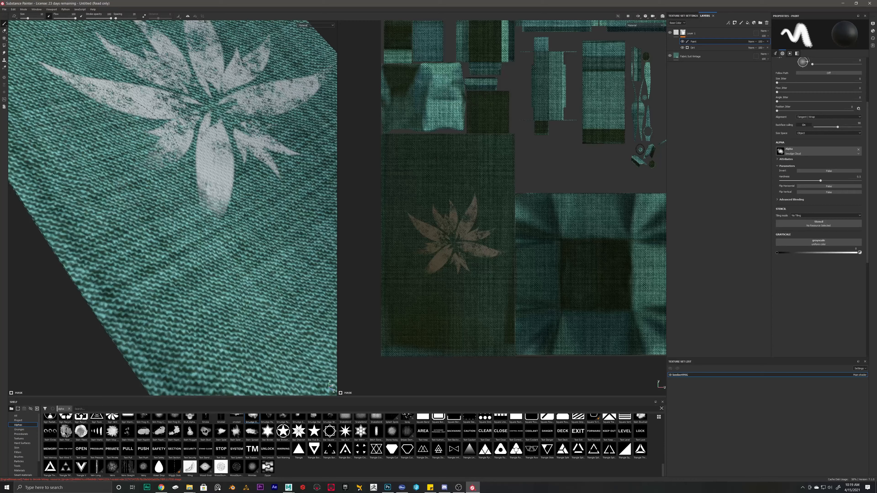
Step: Shrink the brush and erase the inner parts of the flower's right leaf
{"action": "mouse_move", "coordinate": [145, 159]}
{"action": "left_mouse_down", "text": "alt"}
{"action": "mouse_move", "coordinate": [165, 225]}
{"action": "mouse_move", "coordinate": [158, 230]}
{"action": "left_mouse_up", "text": "alt"}
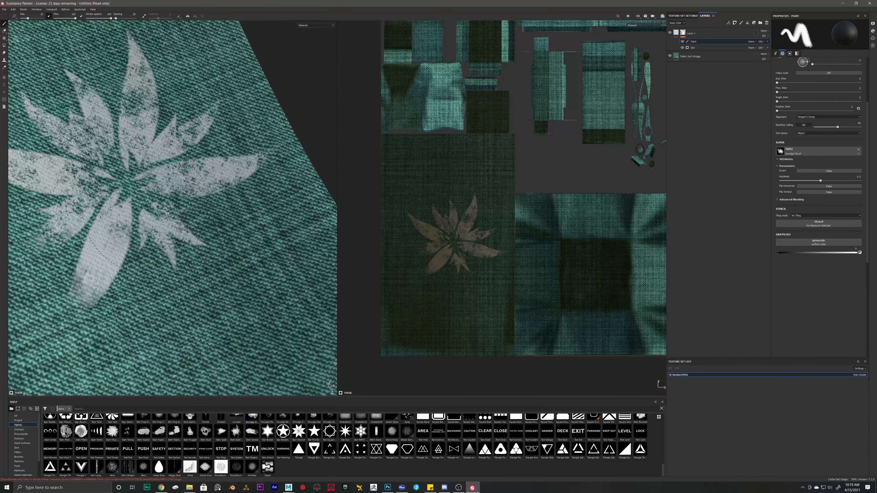
{"action": "key", "text": "["}
{"action": "key", "text": "["}
{"action": "key", "text": "["}
{"action": "key", "text": "["}
{"action": "key", "text": "["}
{"action": "key", "text": "["}
{"action": "key", "text": "["}
{"action": "key", "text": "["}
{"action": "key", "text": "["}
{"action": "key", "text": "["}
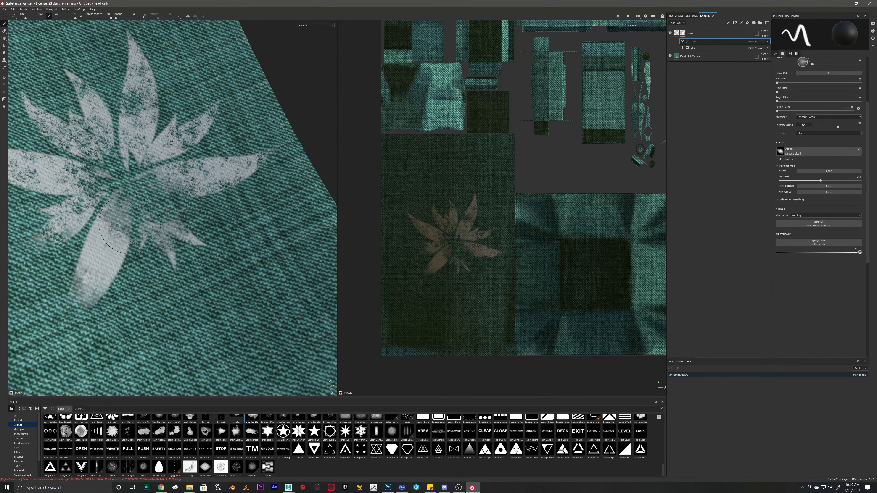
{"action": "left_click_drag", "start_coordinate": [144, 180], "coordinate": [201, 177]}
{"action": "mouse_move", "coordinate": [255, 197]}
{"action": "right_mouse_down", "text": "alt"}
{"action": "mouse_move", "coordinate": [287, 204]}
{"action": "mouse_move", "coordinate": [166, 203]}
{"action": "right_mouse_up", "text": "alt"}
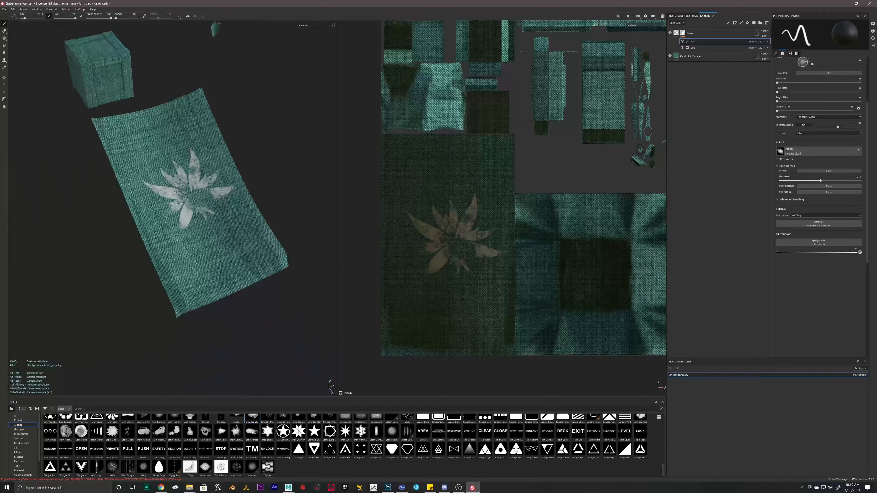
{"action": "left_click_drag", "start_coordinate": [224, 207], "coordinate": [215, 189], "text": "alt"}
{"action": "right_click_drag", "start_coordinate": [207, 189], "coordinate": [259, 191], "text": "alt"}
{"action": "left_click_drag", "start_coordinate": [176, 185], "coordinate": [214, 167], "text": "alt"}
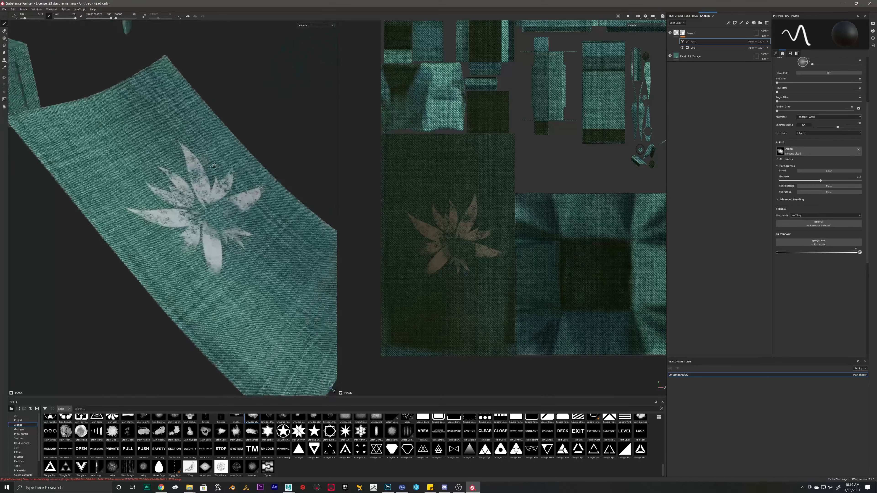
Step: Delete the flower decal layer, Layer 1
{"action": "left_click", "coordinate": [680, 33]}
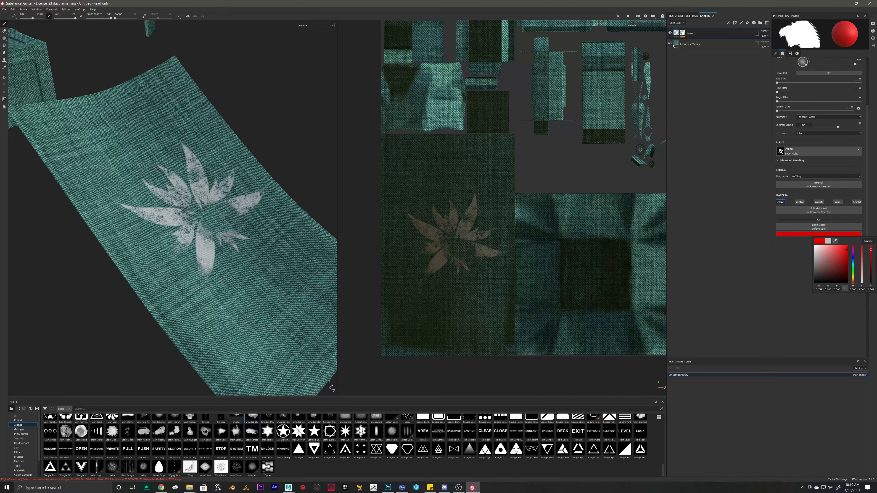
{"action": "left_click", "coordinate": [717, 89]}
{"action": "key", "text": "Delete"}
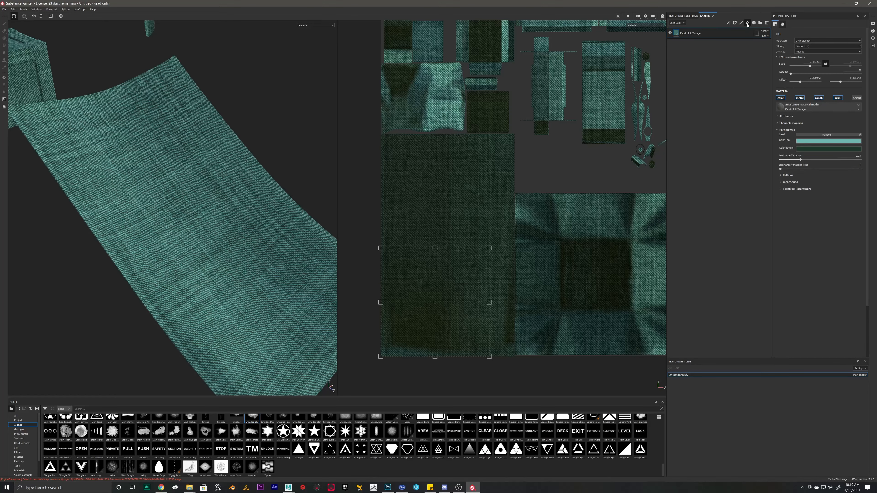
Step: Add a colour-only fill layer with red Base Color and hide it behind a black mask
{"action": "left_click", "coordinate": [748, 24]}
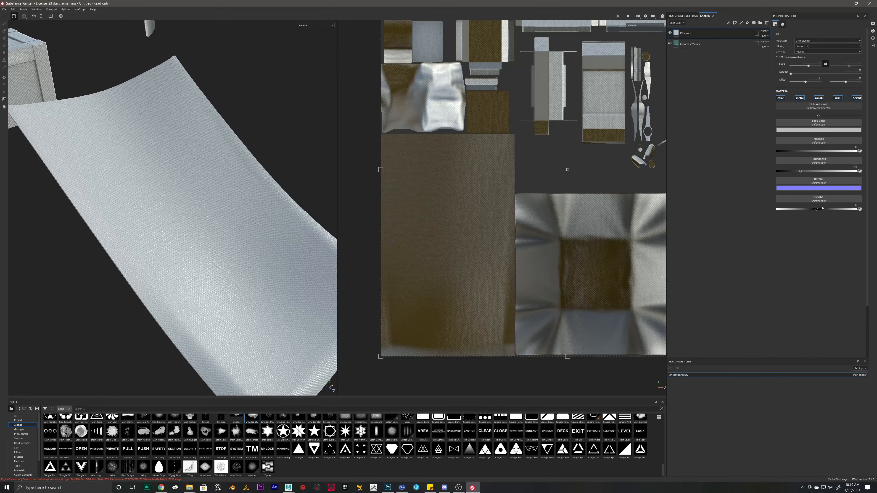
{"action": "left_click", "coordinate": [799, 98]}
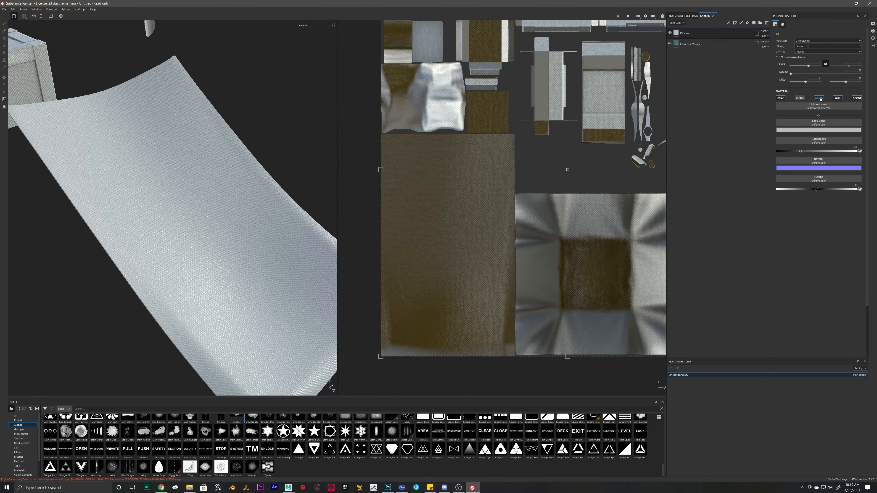
{"action": "left_click", "coordinate": [819, 98]}
{"action": "left_click", "coordinate": [838, 97]}
{"action": "left_click", "coordinate": [857, 98]}
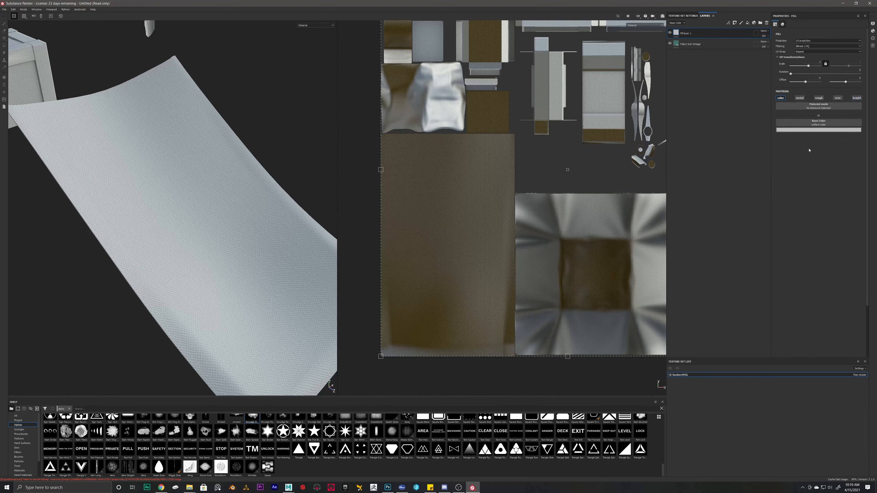
{"action": "left_click", "coordinate": [813, 130]}
{"action": "left_click", "coordinate": [850, 157]}
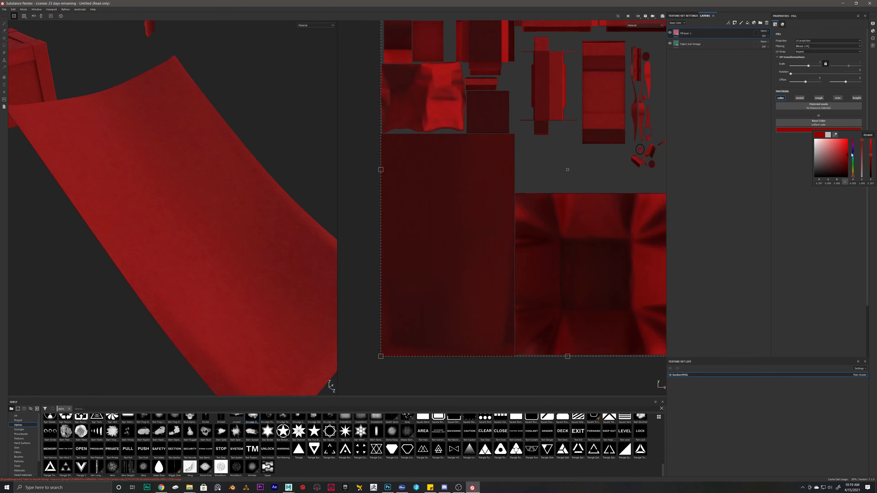
{"action": "right_click", "coordinate": [677, 31]}
{"action": "left_click", "coordinate": [691, 41]}
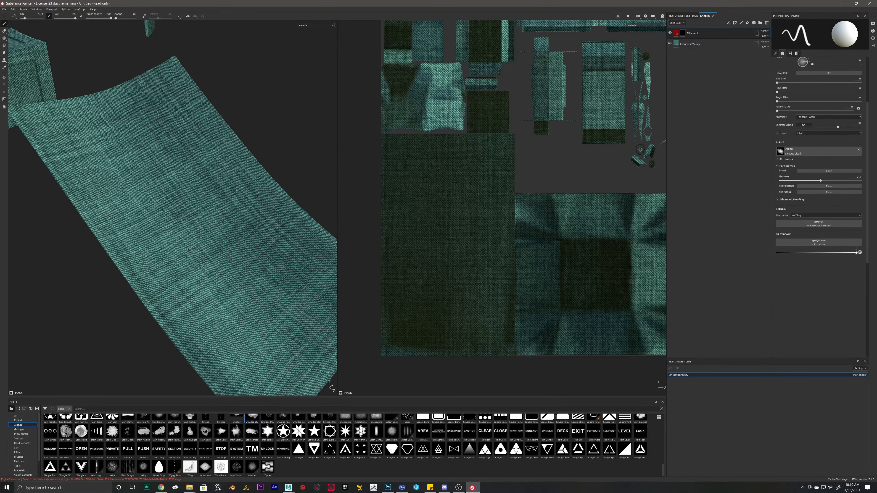
Step: Search the shelf for 'logo', enlarge the Logo_Alpha brush past 29, and stamp it at the mat's centre
{"action": "scroll", "coordinate": [291, 454], "scroll_direction": "up", "scroll_amount": 10}
{"action": "left_click", "coordinate": [296, 409]}
{"action": "type", "text": "logo"}
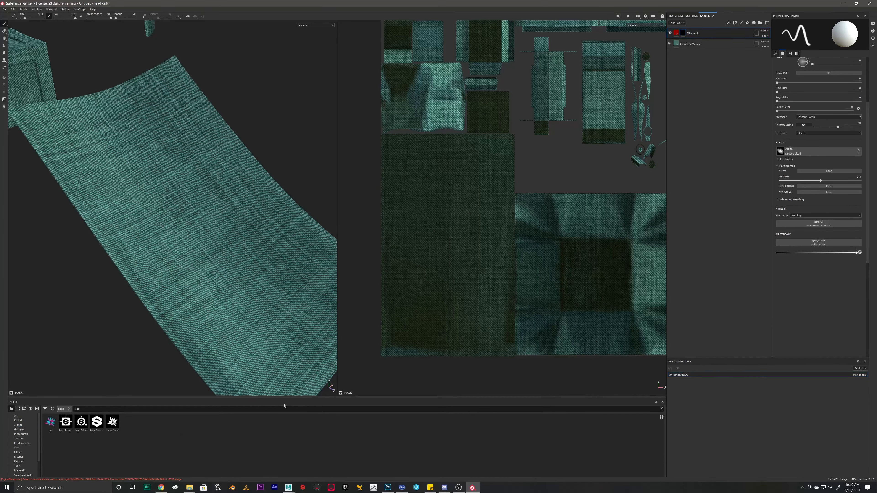
{"action": "left_click", "coordinate": [114, 428]}
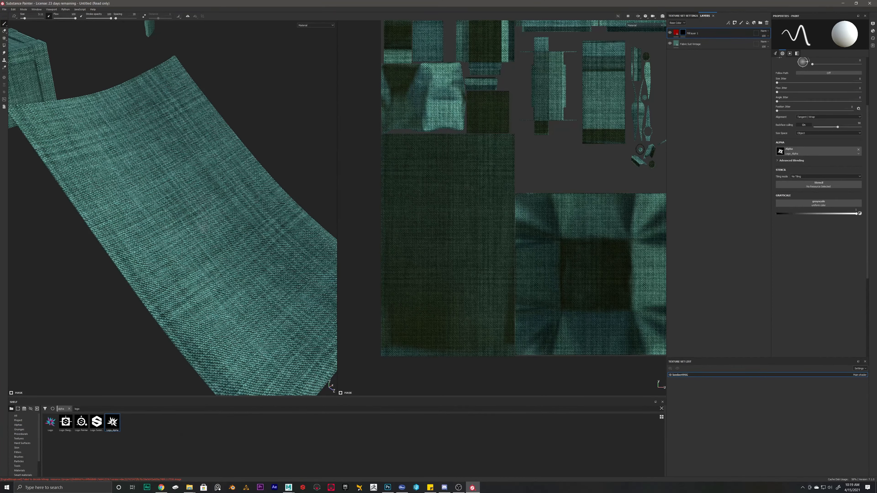
{"action": "right_click_drag", "start_coordinate": [203, 227], "coordinate": [304, 226], "text": "ctrl"}
{"action": "key", "text": "bracketright"}
{"action": "key", "text": "bracketright"}
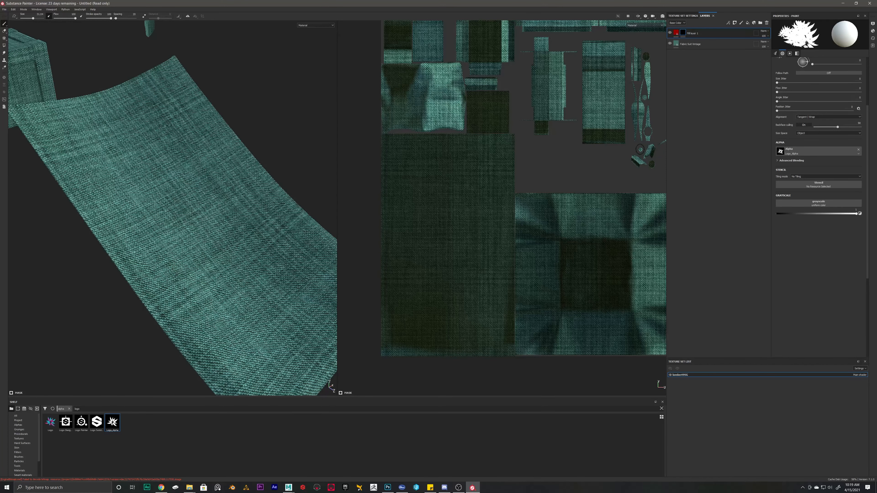
{"action": "left_click", "coordinate": [195, 208]}
{"action": "mouse_move", "coordinate": [195, 208]}
{"action": "left_mouse_down", "text": "alt"}
{"action": "mouse_move", "coordinate": [168, 192]}
{"action": "mouse_move", "coordinate": [202, 199]}
{"action": "mouse_move", "coordinate": [188, 202]}
{"action": "left_mouse_up", "text": "alt"}
{"action": "key", "text": "ctrl+z"}
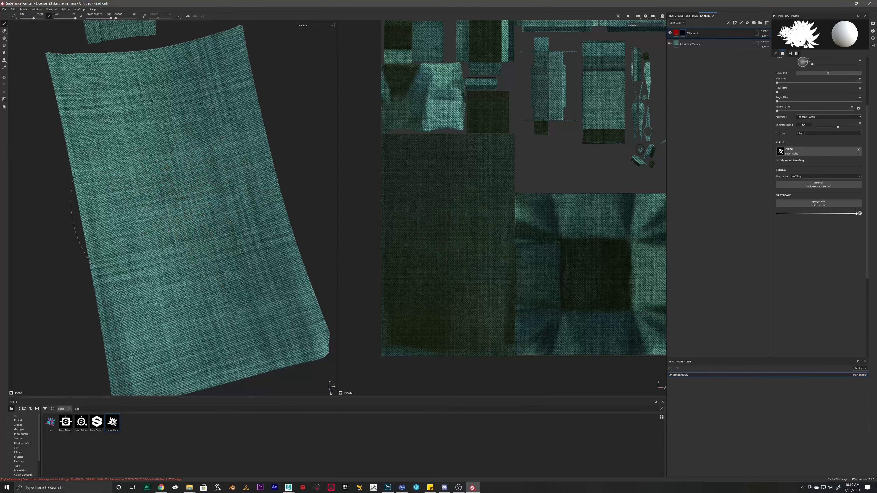
{"action": "left_click", "coordinate": [178, 196]}
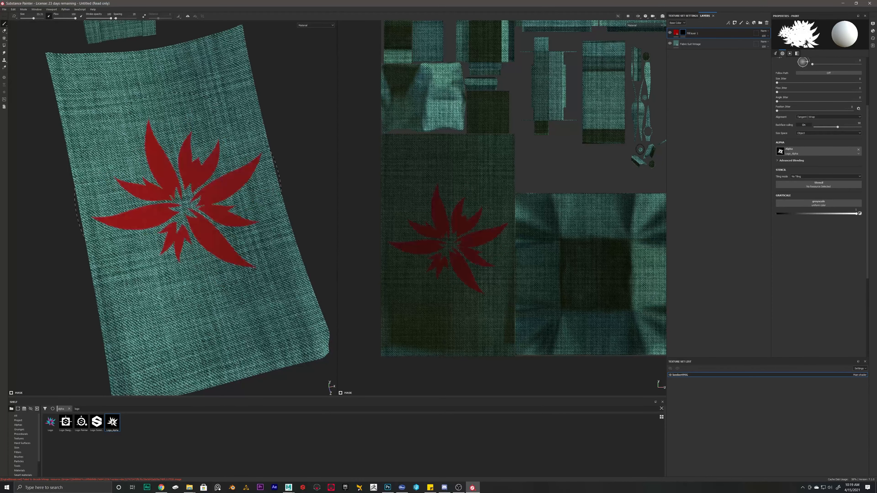
{"action": "left_click", "coordinate": [677, 34]}
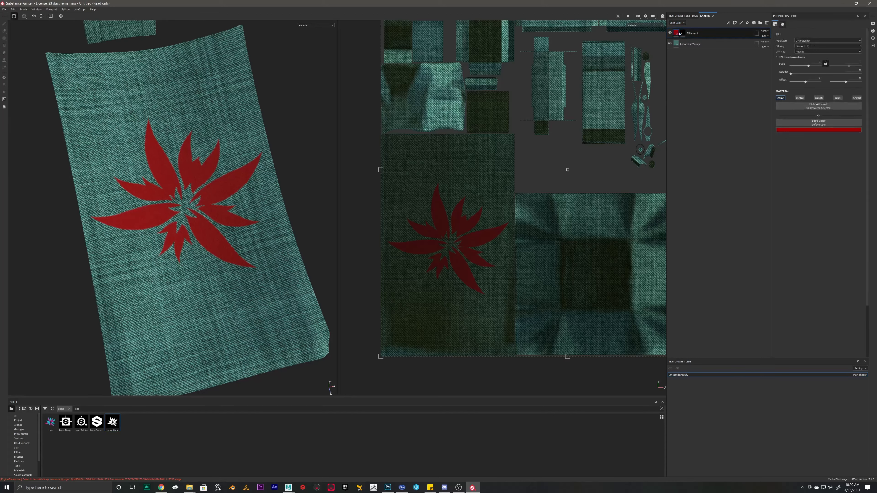
Step: Shift the fill layer's base colour hue from red to teal
{"action": "left_click", "coordinate": [812, 130]}
{"action": "left_click_drag", "start_coordinate": [852, 158], "coordinate": [859, 162]}
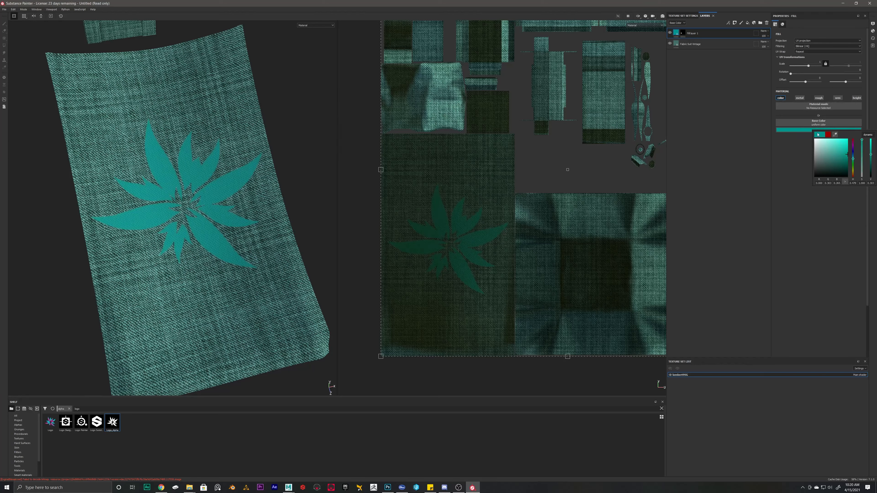
{"action": "left_click", "coordinate": [817, 213]}
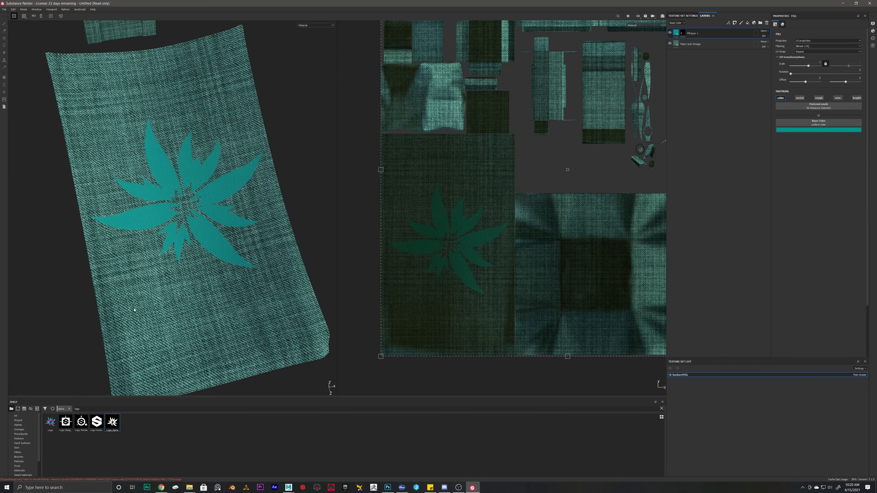
{"action": "scroll", "coordinate": [31, 441], "scroll_direction": "down", "scroll_amount": 2}
Step: Apply the Leather Fine Aged smart material to the model
{"action": "left_click", "coordinate": [22, 457]}
{"action": "left_click_drag", "start_coordinate": [330, 439], "coordinate": [143, 168]}
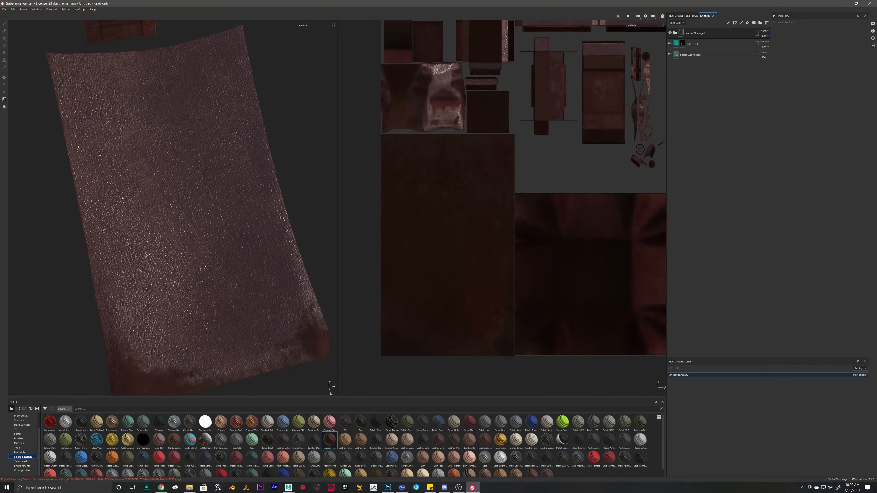
{"action": "left_click_drag", "start_coordinate": [122, 198], "coordinate": [154, 200], "text": "alt"}
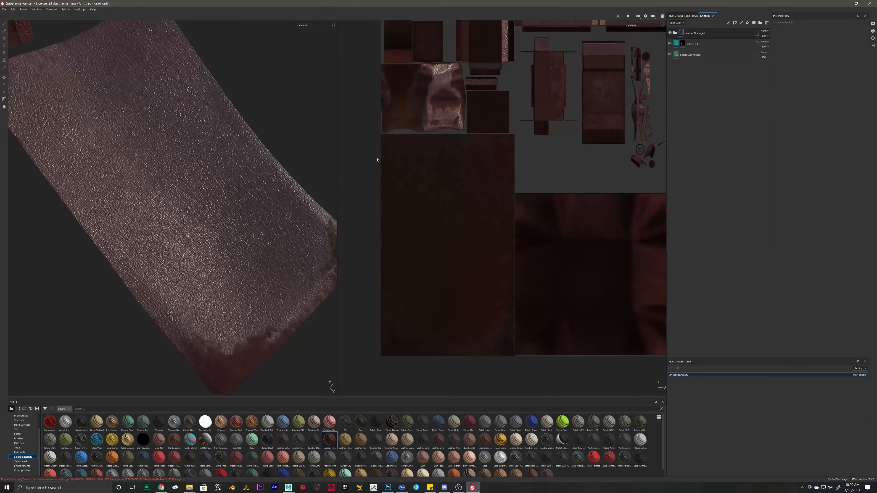
Step: Copy Fill layer 1's logo mask into a new black mask on the leather folder
{"action": "left_click", "coordinate": [685, 44]}
{"action": "right_click", "coordinate": [685, 44]}
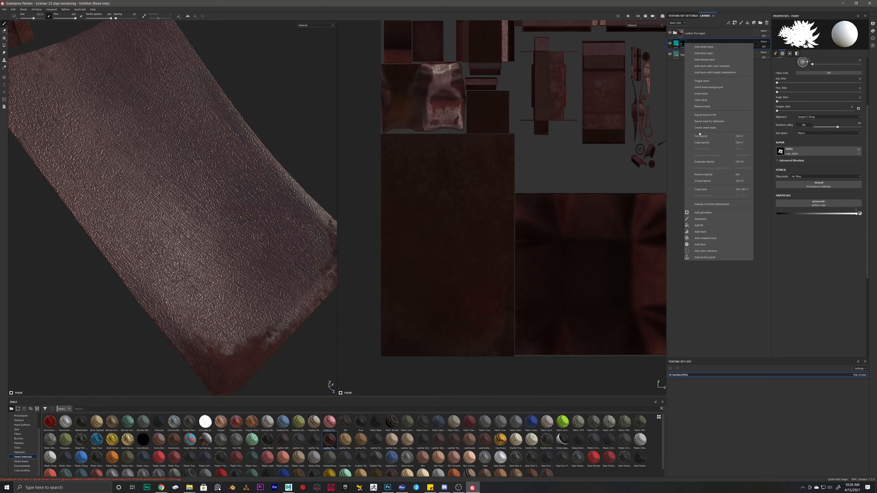
{"action": "left_click", "coordinate": [702, 189]}
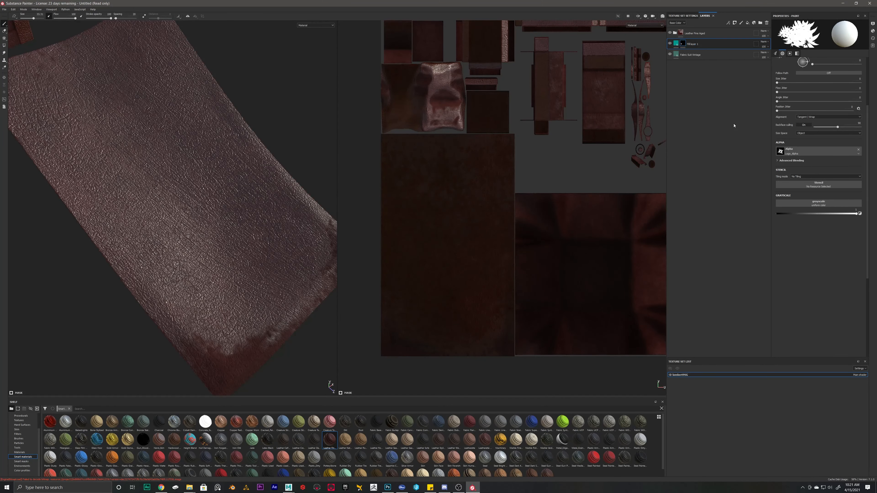
{"action": "right_click", "coordinate": [680, 32]}
{"action": "left_click", "coordinate": [691, 41]}
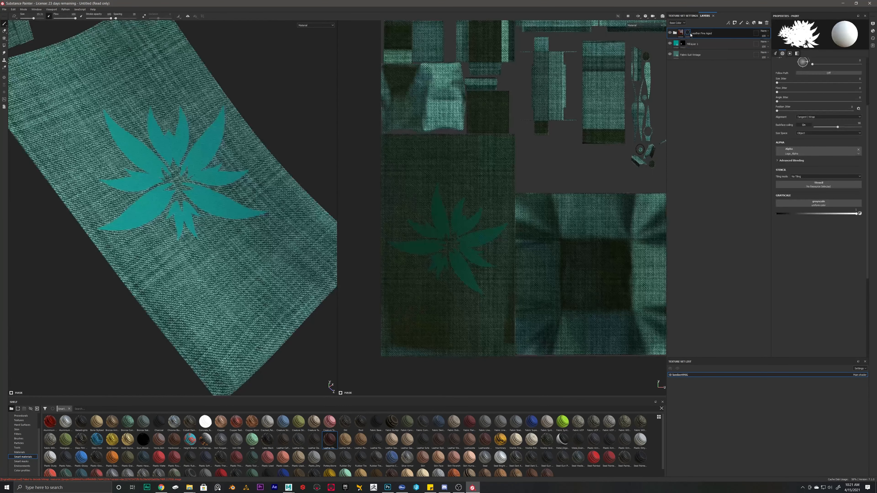
{"action": "right_click", "coordinate": [688, 33]}
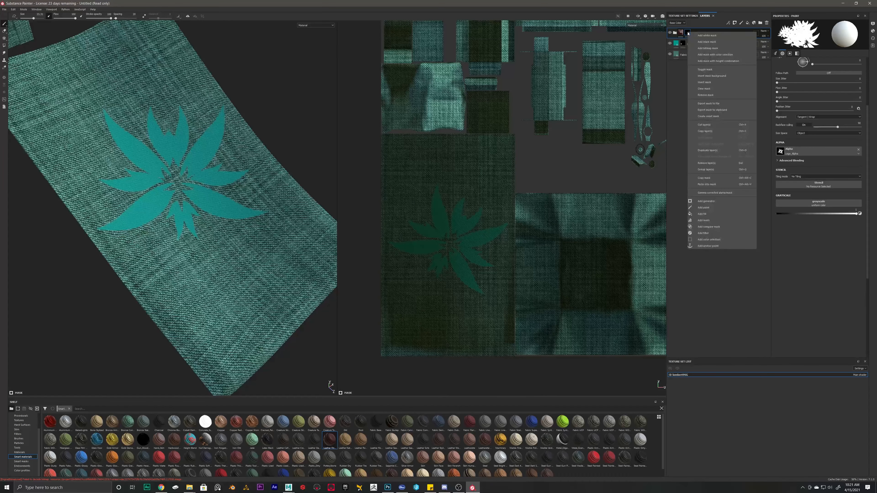
{"action": "left_click", "coordinate": [713, 186]}
Step: Inspect the leather flower logo and reopen the leather mask's options
{"action": "mouse_move", "coordinate": [165, 145]}
{"action": "left_mouse_down", "text": "alt"}
{"action": "mouse_move", "coordinate": [186, 100]}
{"action": "mouse_move", "coordinate": [121, 152]}
{"action": "mouse_move", "coordinate": [214, 152]}
{"action": "mouse_move", "coordinate": [196, 159]}
{"action": "mouse_move", "coordinate": [167, 133]}
{"action": "left_mouse_up", "text": "alt"}
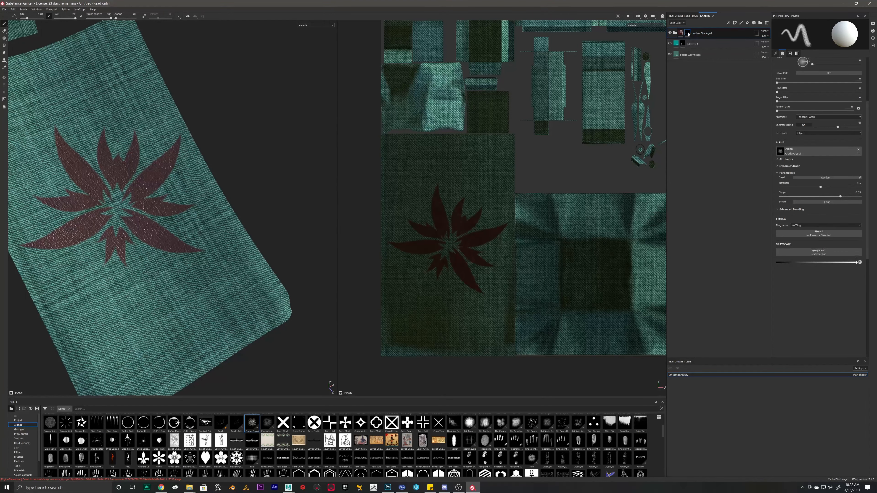
{"action": "right_click", "coordinate": [688, 34]}
{"action": "right_click", "coordinate": [689, 59]}
{"action": "left_click", "coordinate": [673, 84]}
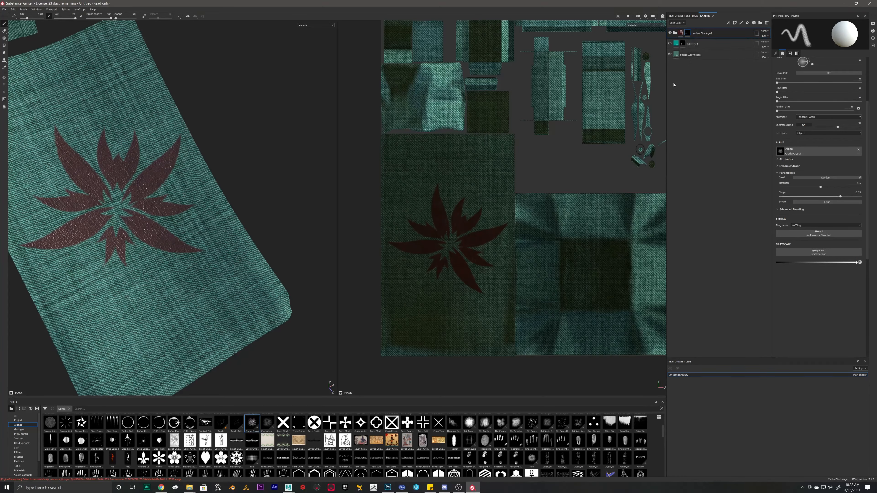
{"action": "right_click", "coordinate": [690, 32]}
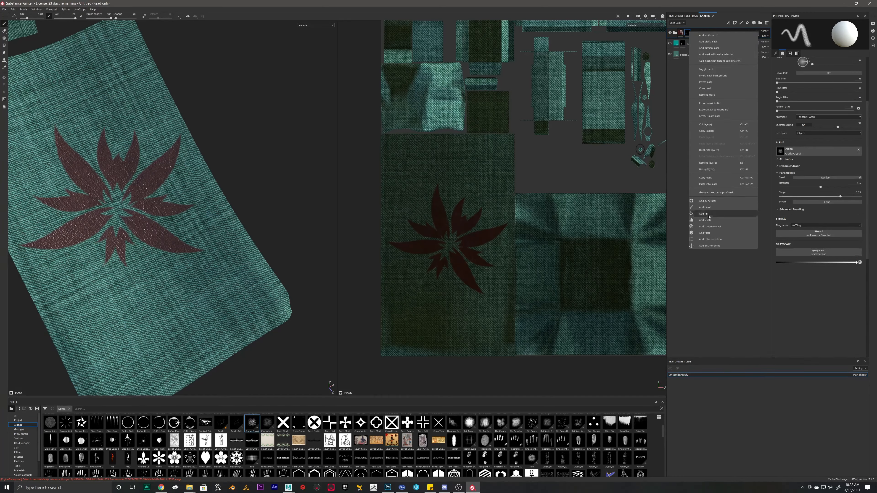
Step: Add a paint layer to the leather mask and brush away part of the lower-right leaf
{"action": "left_click", "coordinate": [706, 208]}
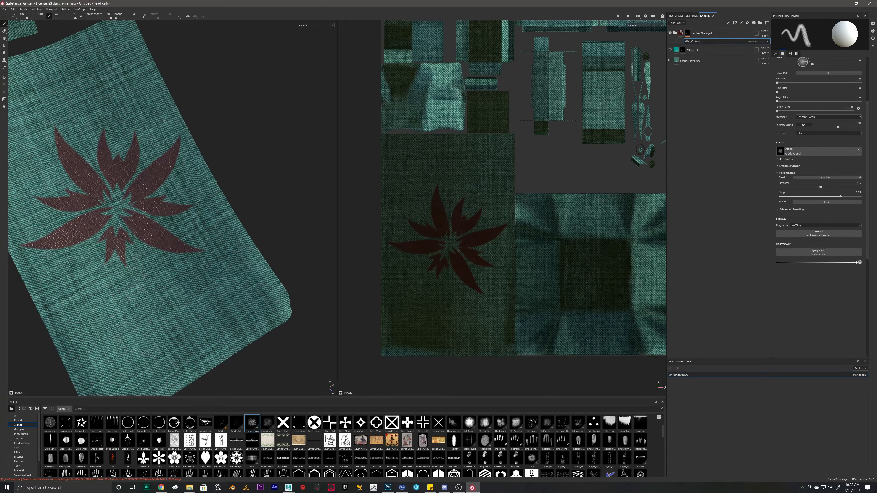
{"action": "mouse_move", "coordinate": [168, 243]}
{"action": "left_mouse_down"}
{"action": "mouse_move", "coordinate": [196, 254]}
{"action": "mouse_move", "coordinate": [159, 246]}
{"action": "mouse_move", "coordinate": [204, 235]}
{"action": "mouse_move", "coordinate": [183, 145]}
{"action": "mouse_move", "coordinate": [138, 163]}
{"action": "mouse_move", "coordinate": [110, 145]}
{"action": "mouse_move", "coordinate": [83, 160]}
{"action": "mouse_move", "coordinate": [86, 182]}
{"action": "mouse_move", "coordinate": [60, 200]}
{"action": "mouse_move", "coordinate": [52, 228]}
{"action": "mouse_move", "coordinate": [21, 247]}
{"action": "mouse_move", "coordinate": [86, 232]}
{"action": "mouse_move", "coordinate": [104, 255]}
{"action": "left_mouse_up"}
{"action": "key", "text": "ctrl+z"}
{"action": "key", "text": "x"}
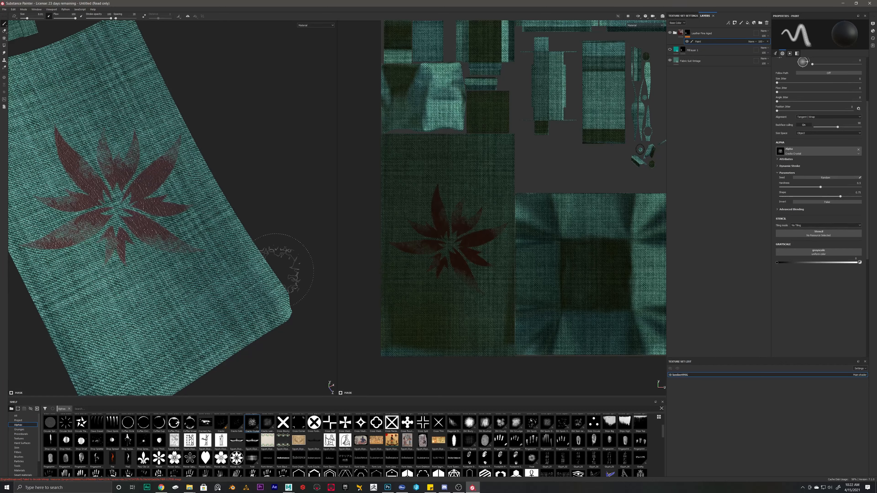
Step: Zoom out around the cloth and select Fill layer 1 to show its fill settings
{"action": "right_click_drag", "start_coordinate": [288, 264], "coordinate": [191, 236], "text": "alt"}
{"action": "left_click_drag", "start_coordinate": [192, 235], "coordinate": [278, 218], "text": "alt"}
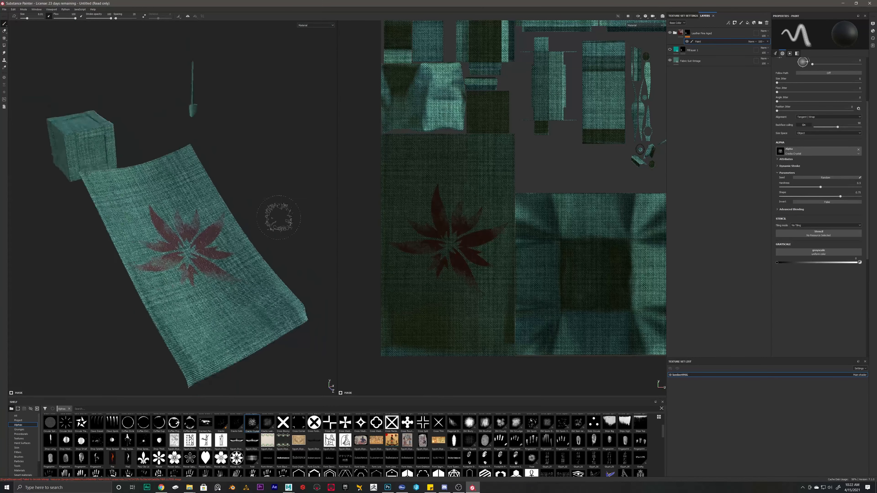
{"action": "right_click_drag", "start_coordinate": [278, 217], "coordinate": [274, 217], "text": "alt"}
{"action": "left_click_drag", "start_coordinate": [274, 218], "coordinate": [186, 192], "text": "alt"}
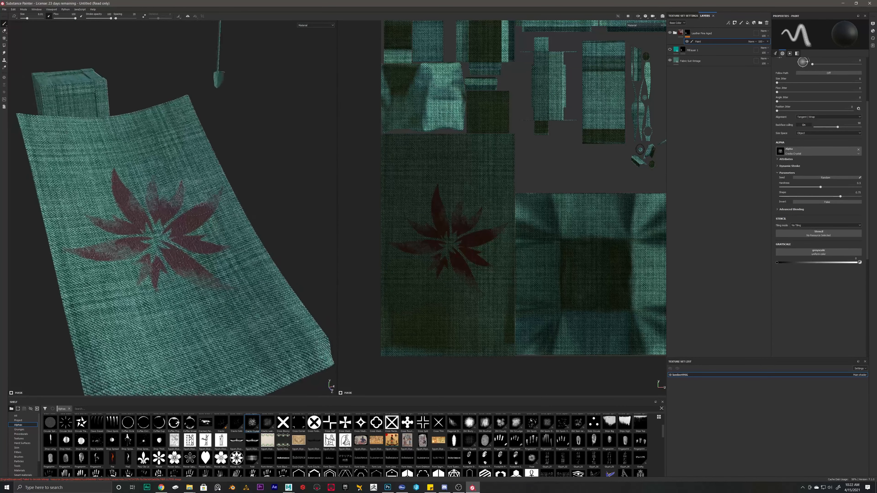
{"action": "left_click", "coordinate": [675, 51]}
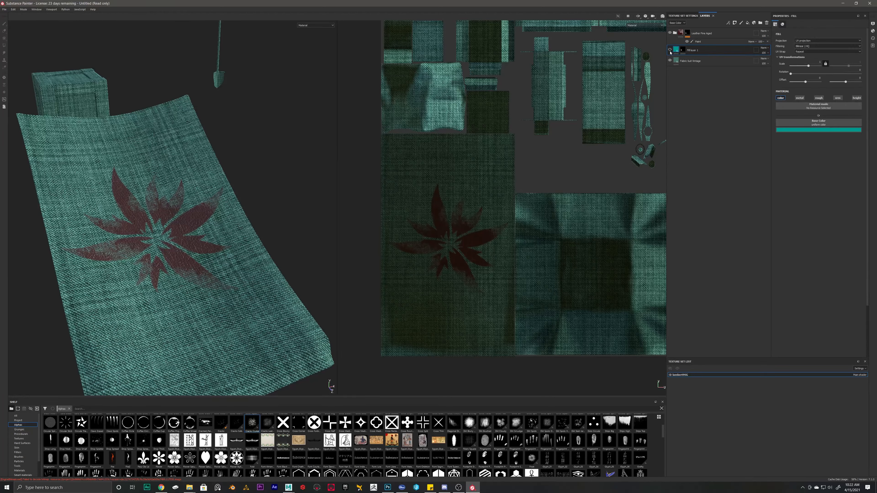
Step: Toggle Fill layer 1's visibility and inspect the Leather Fine Aged group's paint mask
{"action": "left_click", "coordinate": [670, 50]}
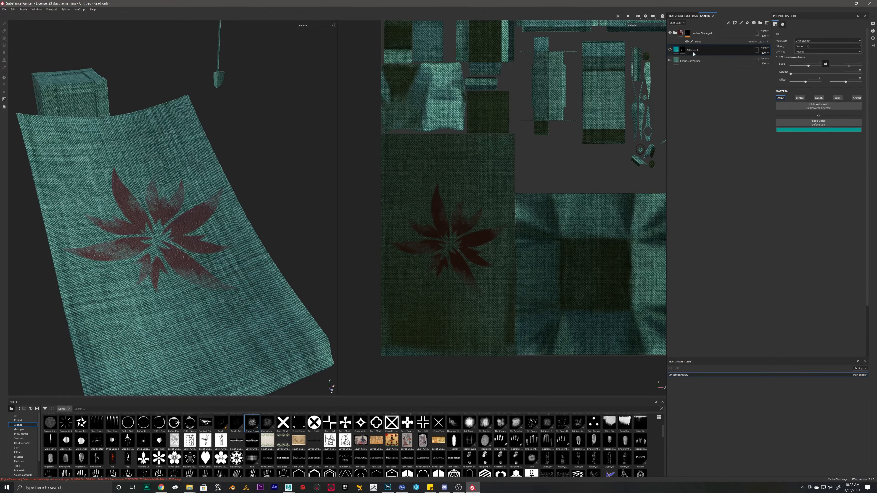
{"action": "left_click", "coordinate": [683, 33]}
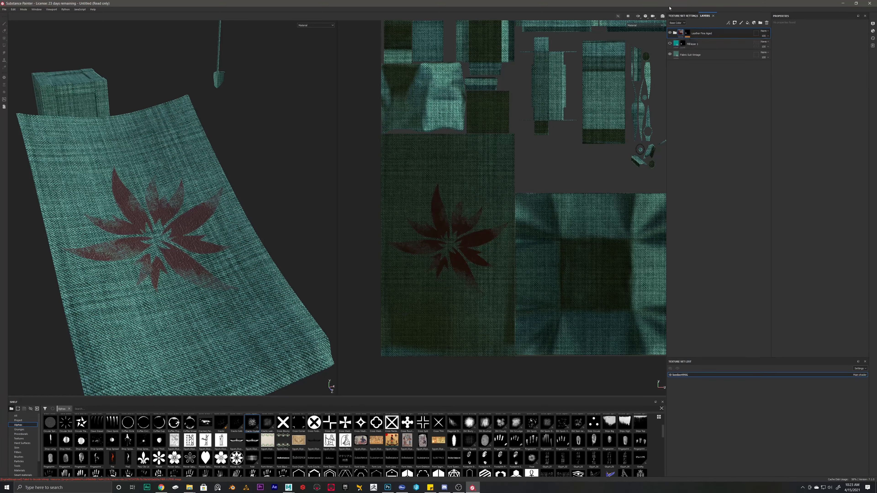
{"action": "left_click", "coordinate": [687, 33]}
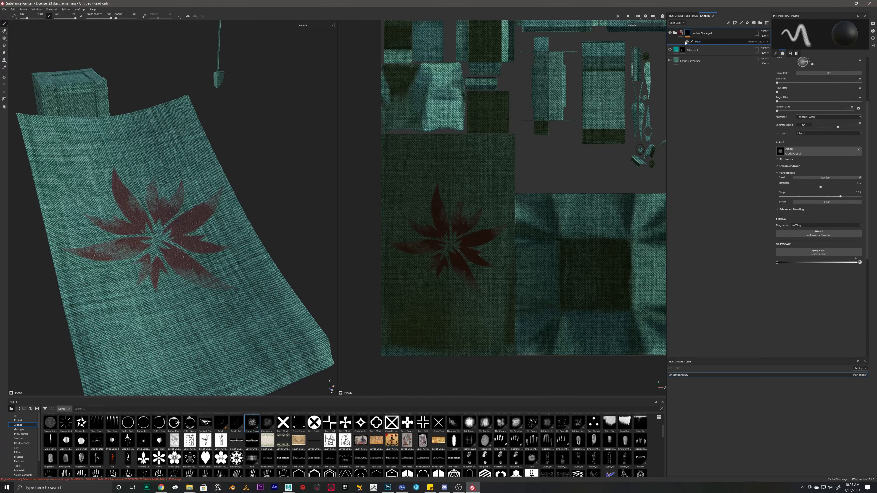
{"action": "mouse_move", "coordinate": [686, 34]}
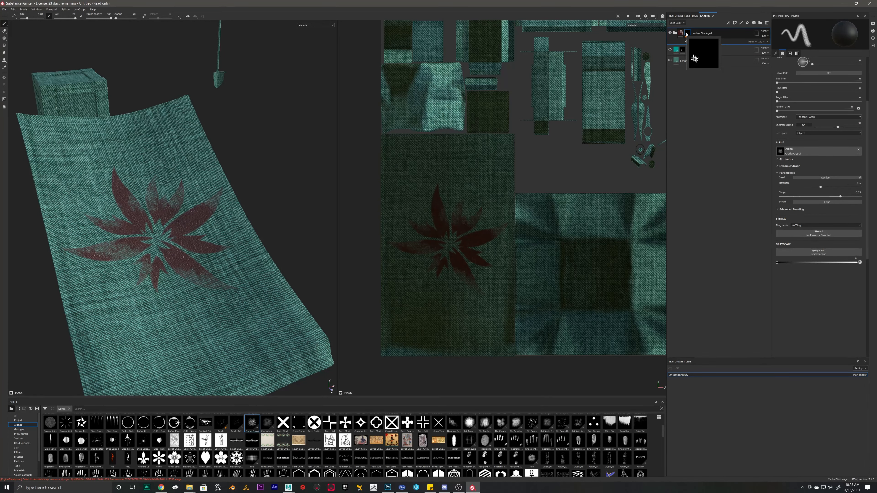
Step: Select the Fabric Suit Vintage layer and orbit the cloth to check the teal flower decal
{"action": "left_click_drag", "start_coordinate": [193, 238], "coordinate": [225, 235], "text": "alt"}
{"action": "middle_click_drag", "start_coordinate": [224, 235], "coordinate": [311, 204], "text": "alt"}
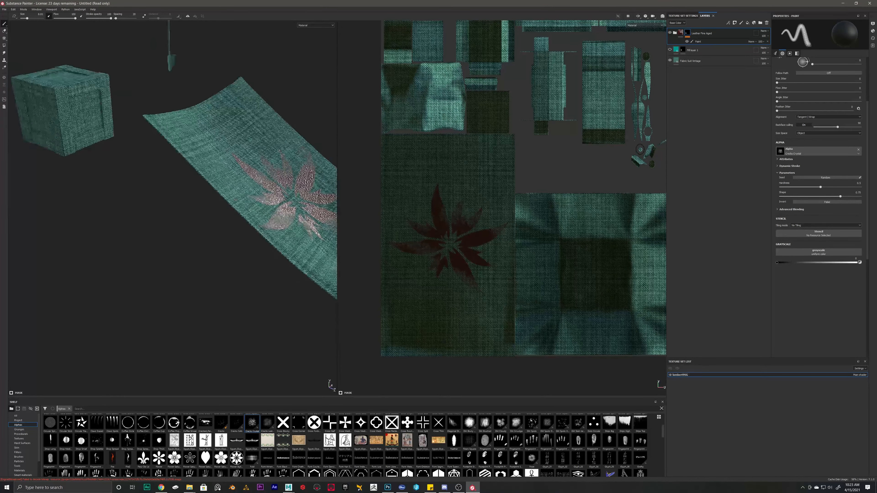
{"action": "right_click_drag", "start_coordinate": [221, 194], "coordinate": [244, 189], "text": "alt"}
{"action": "left_click", "coordinate": [694, 61]}
{"action": "right_click_drag", "start_coordinate": [163, 187], "coordinate": [134, 194], "text": "alt"}
{"action": "left_click_drag", "start_coordinate": [149, 173], "coordinate": [221, 147], "text": "alt"}
{"action": "middle_click_drag", "start_coordinate": [221, 147], "coordinate": [225, 229], "text": "alt"}
{"action": "left_click_drag", "start_coordinate": [225, 229], "coordinate": [255, 223], "text": "alt"}
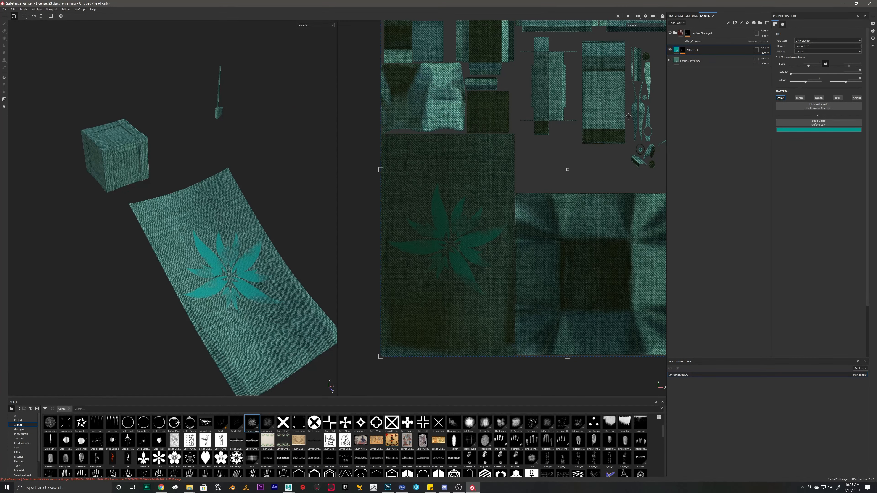
Step: Raise Fill layer 1's base colour to full-brightness cyan (V 1.0) and duplicate the layer
{"action": "left_click", "coordinate": [803, 130]}
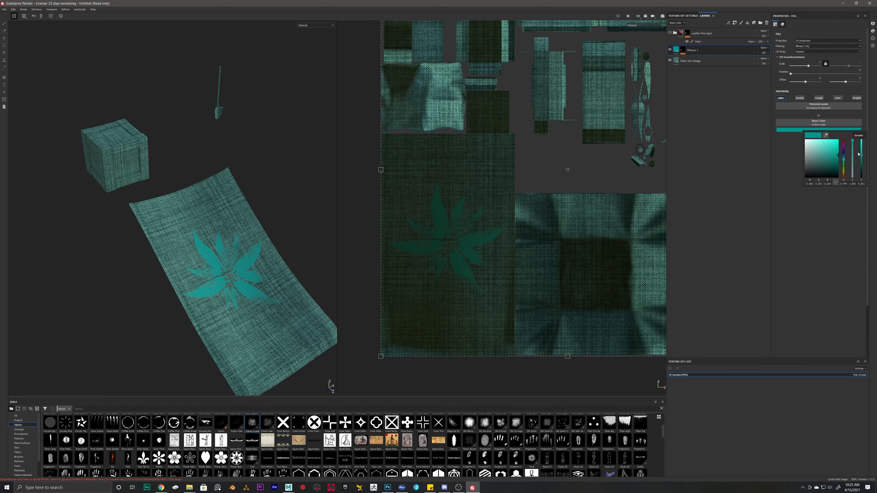
{"action": "left_click_drag", "start_coordinate": [863, 156], "coordinate": [866, 127]}
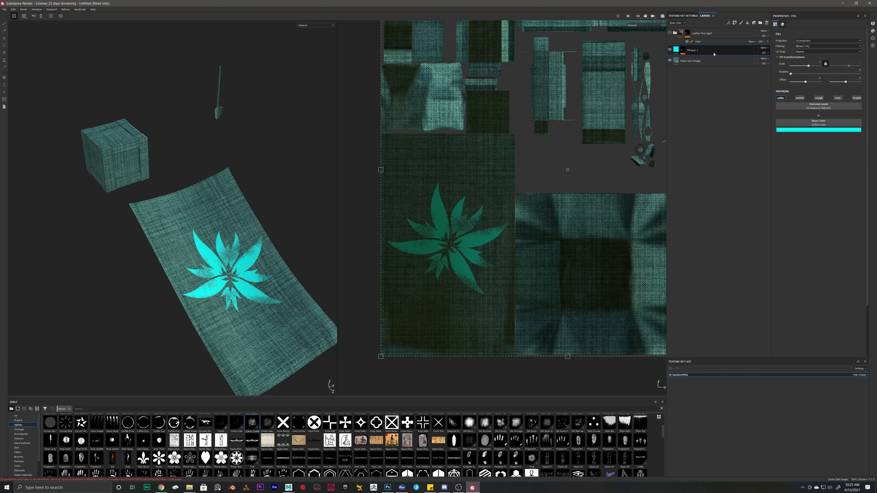
{"action": "key", "text": "ctrl+d"}
{"action": "key", "text": "ctrl+d"}
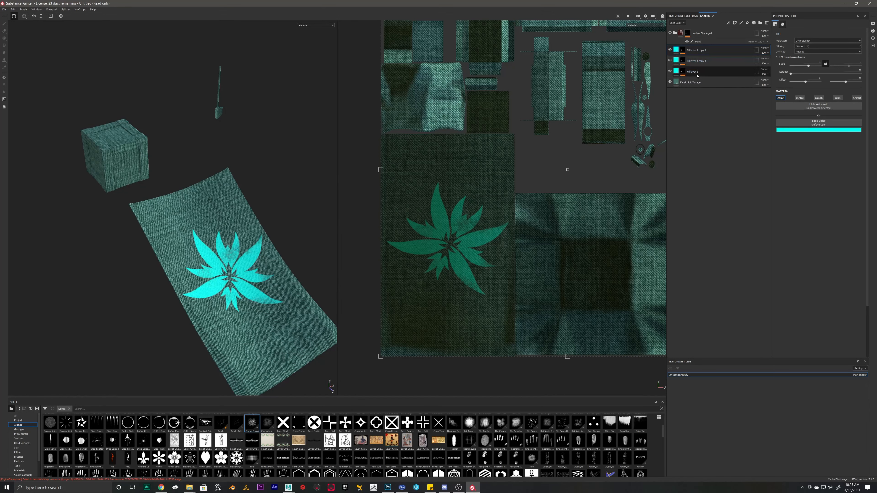
Step: Set Fill layer 1 copy 2 and copy 1 to Multiply blending
{"action": "left_click", "coordinate": [765, 48]}
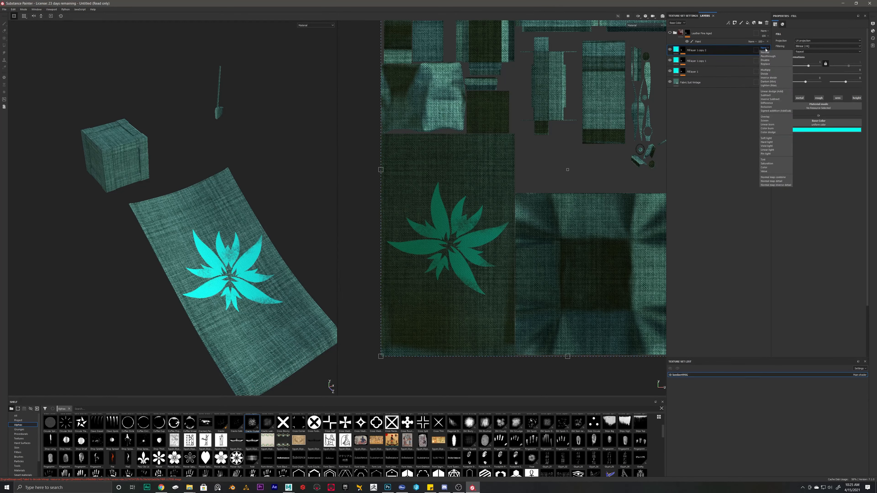
{"action": "left_click", "coordinate": [766, 70]}
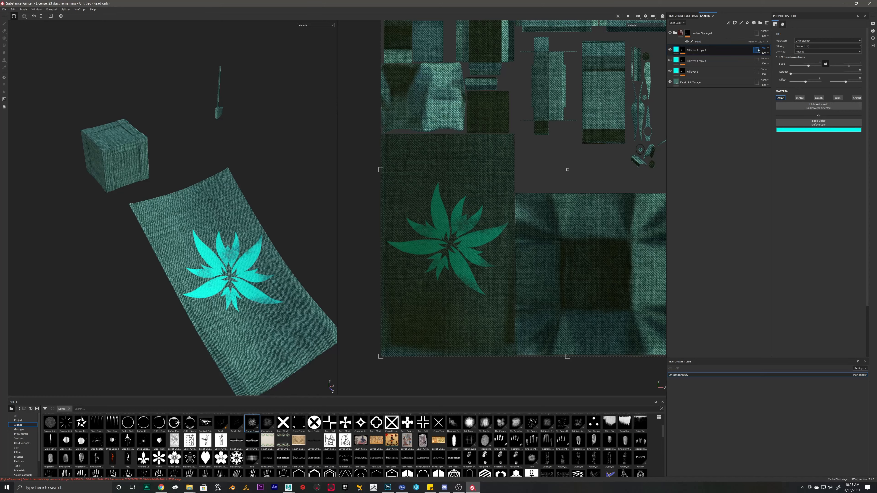
{"action": "left_click", "coordinate": [764, 58]}
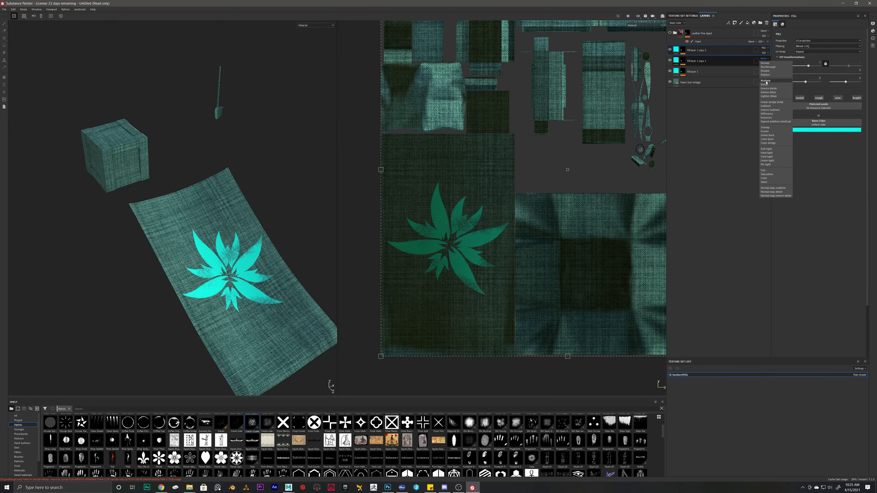
{"action": "left_click", "coordinate": [766, 80]}
{"action": "left_click_drag", "start_coordinate": [152, 267], "coordinate": [212, 270], "text": "alt"}
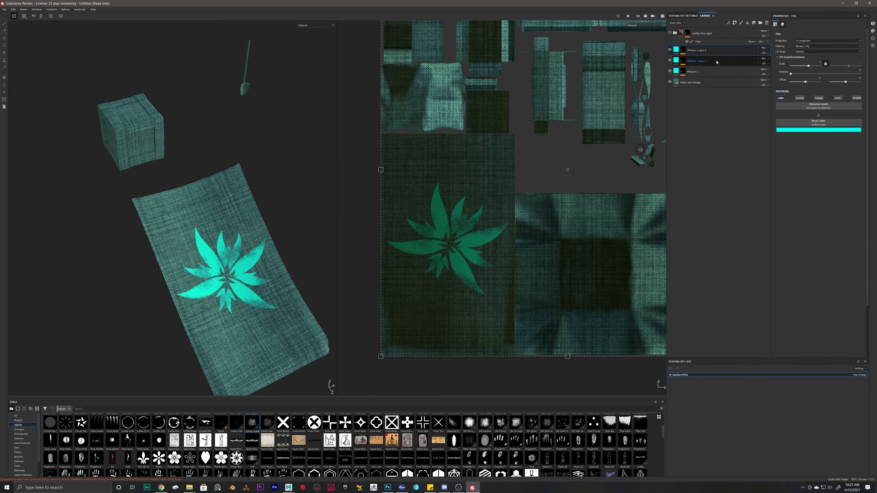
Step: Select every layer in the stack, from top to bottom
{"action": "scroll", "coordinate": [329, 385], "scroll_direction": "down", "scroll_amount": 3}
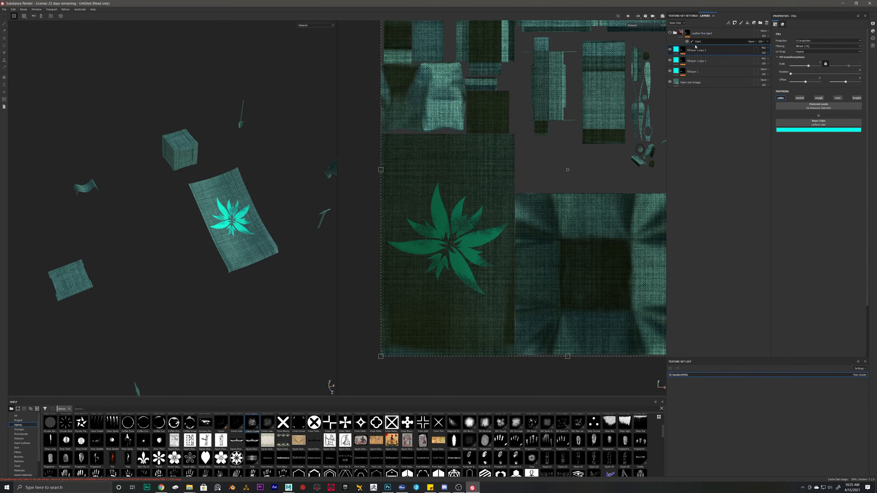
{"action": "left_click", "coordinate": [697, 40]}
{"action": "left_click", "coordinate": [694, 83], "text": "shift"}
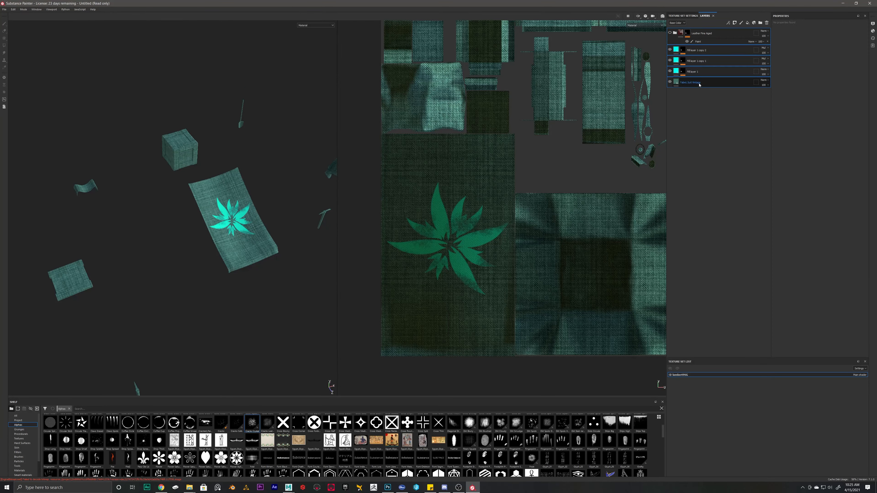
Step: Group the selected layers into Folder 1 with Ctrl+G and add a black mask to it
{"action": "key", "text": "ctrl+g"}
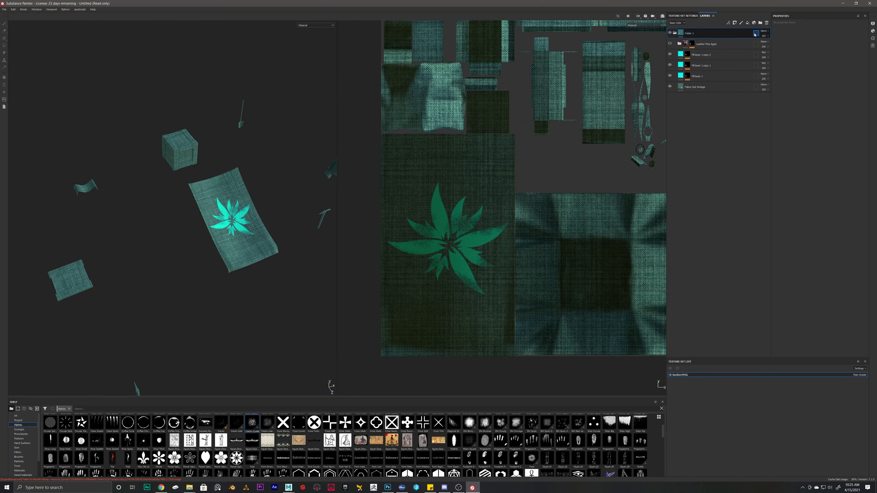
{"action": "right_click", "coordinate": [700, 34]}
{"action": "left_click", "coordinate": [711, 46]}
Step: Polygon-fill the cloth's UV chunk in Folder 1's mask, then return to the Paint tool
{"action": "left_click", "coordinate": [5, 45]}
{"action": "left_click", "coordinate": [38, 18]}
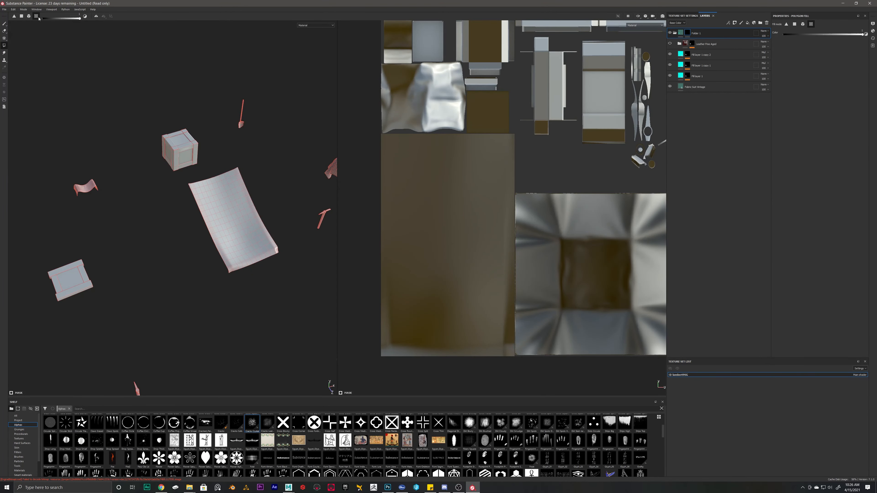
{"action": "left_click", "coordinate": [245, 213]}
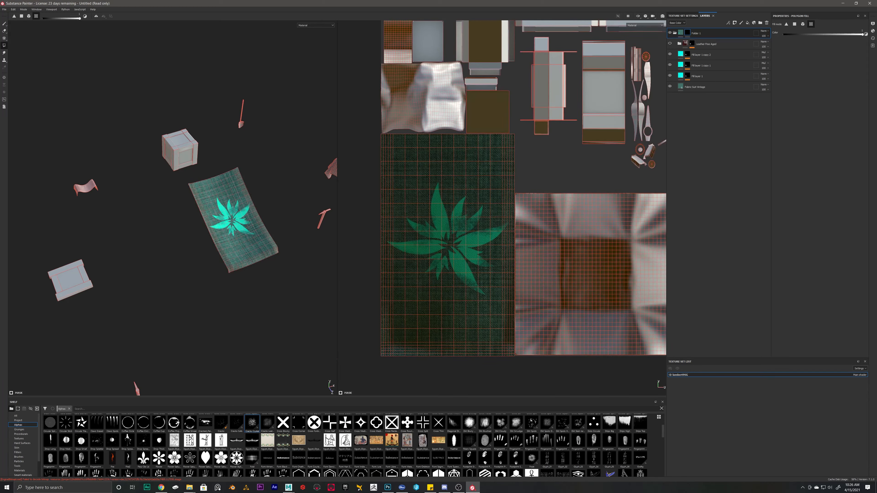
{"action": "left_click", "coordinate": [5, 23]}
{"action": "mouse_move", "coordinate": [150, 127]}
{"action": "left_mouse_down", "text": "alt"}
{"action": "mouse_move", "coordinate": [88, 111]}
{"action": "mouse_move", "coordinate": [187, 200]}
{"action": "mouse_move", "coordinate": [167, 219]}
{"action": "mouse_move", "coordinate": [189, 244]}
{"action": "mouse_move", "coordinate": [210, 240]}
{"action": "mouse_move", "coordinate": [185, 249]}
{"action": "mouse_move", "coordinate": [199, 221]}
{"action": "left_mouse_up", "text": "alt"}
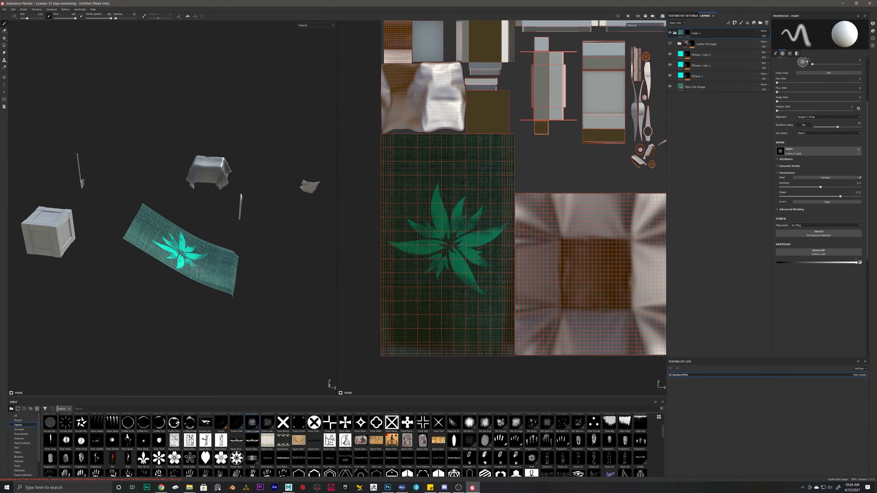
{"action": "scroll", "coordinate": [155, 230], "scroll_direction": "up", "scroll_amount": 5}
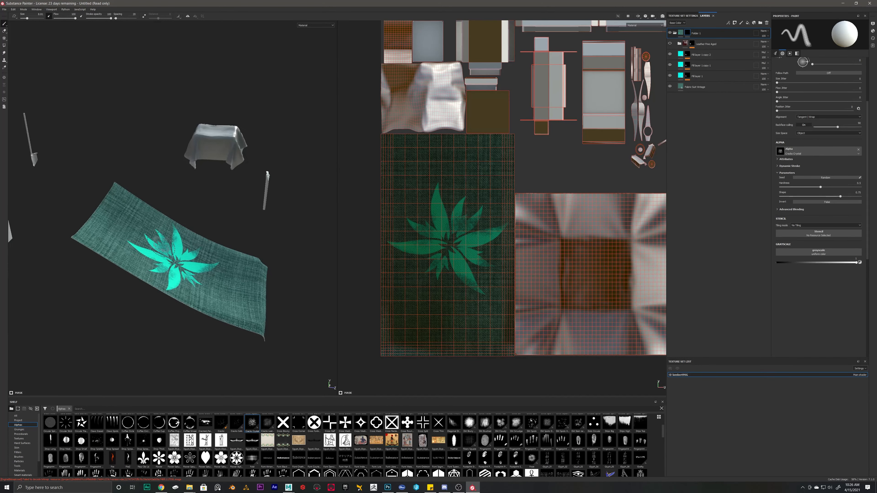
{"action": "scroll", "coordinate": [174, 245], "scroll_direction": "down", "scroll_amount": 2}
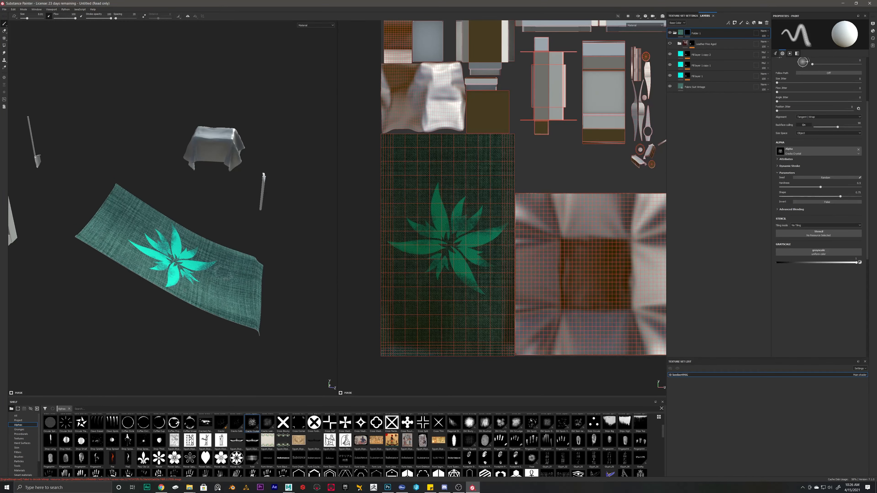